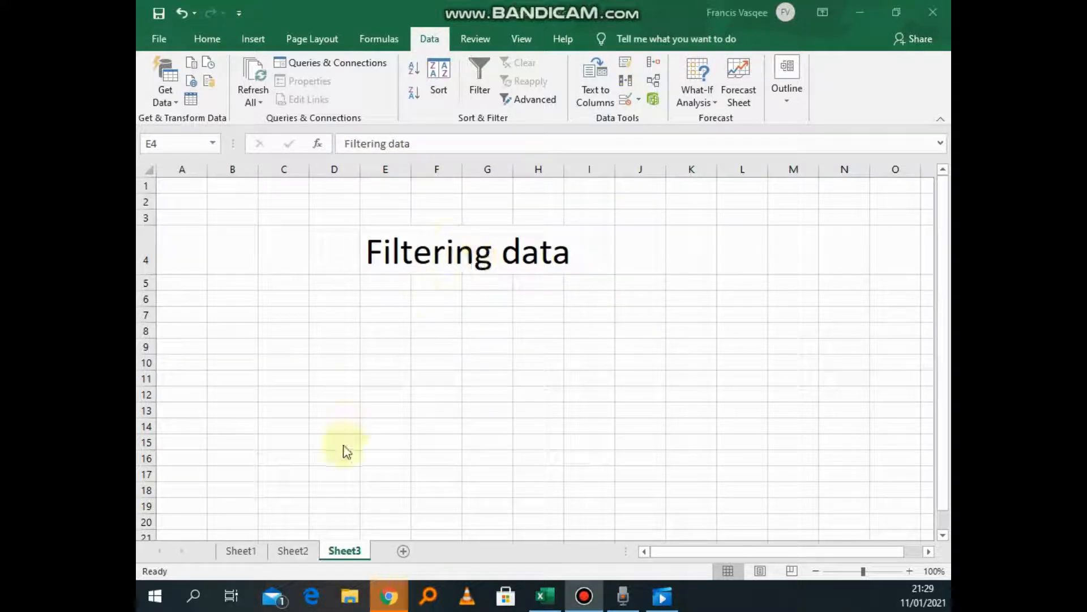
# Step: Switch to Sheet2 and unfreeze its panes
pyautogui.click(295, 549)
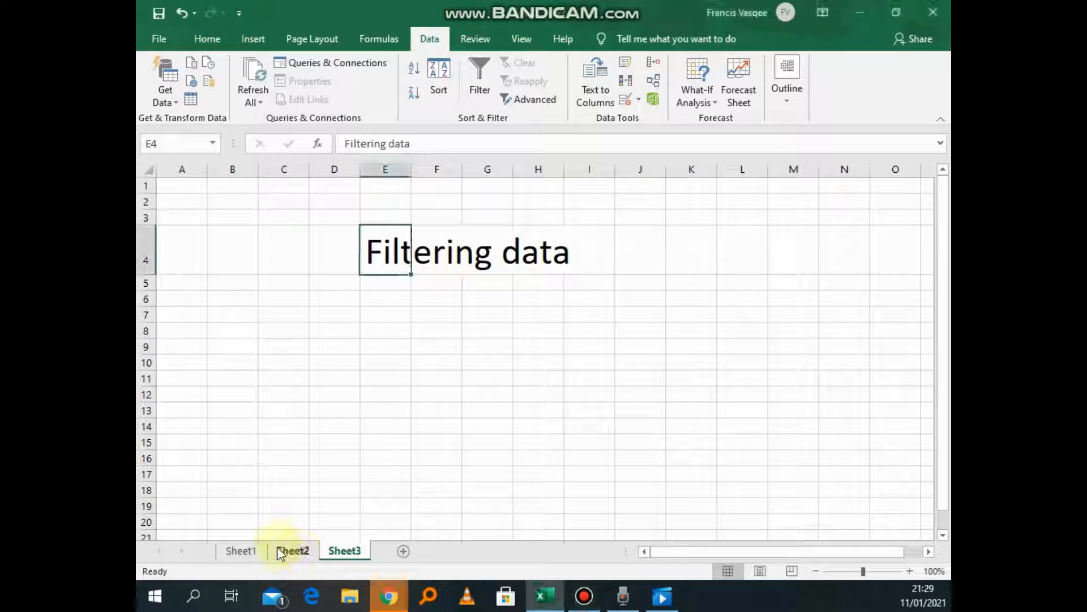
pyautogui.scroll(14, 386, 348)
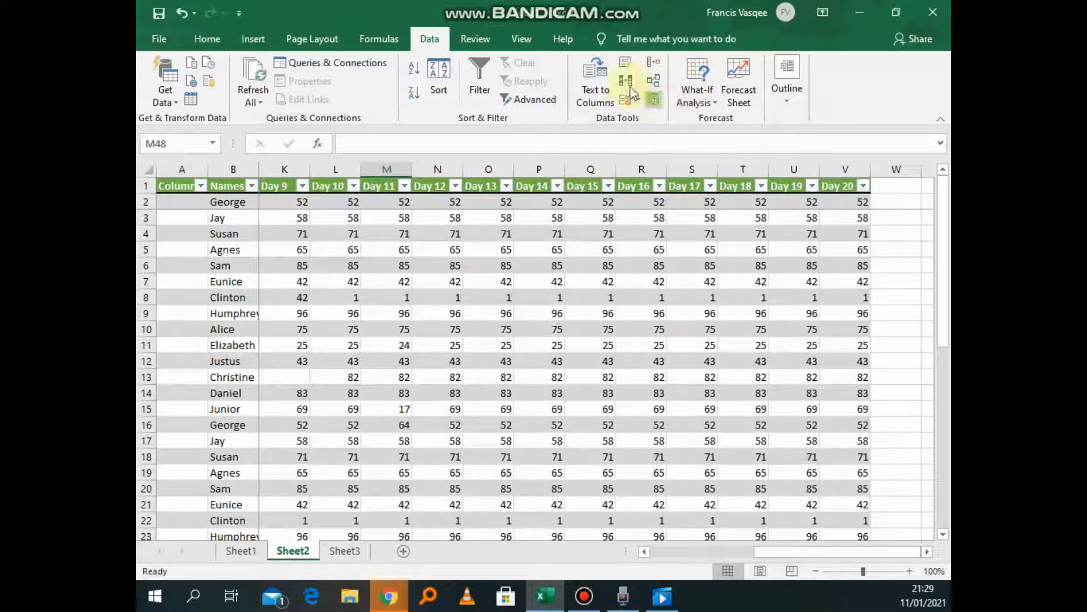
pyautogui.click(521, 39)
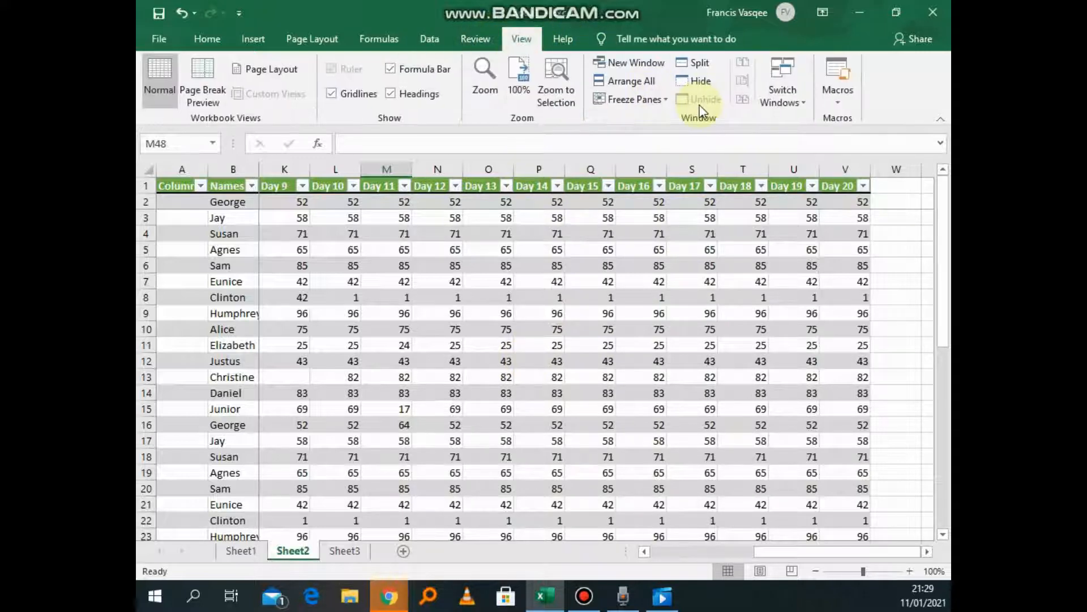
pyautogui.click(666, 97)
pyautogui.click(658, 123)
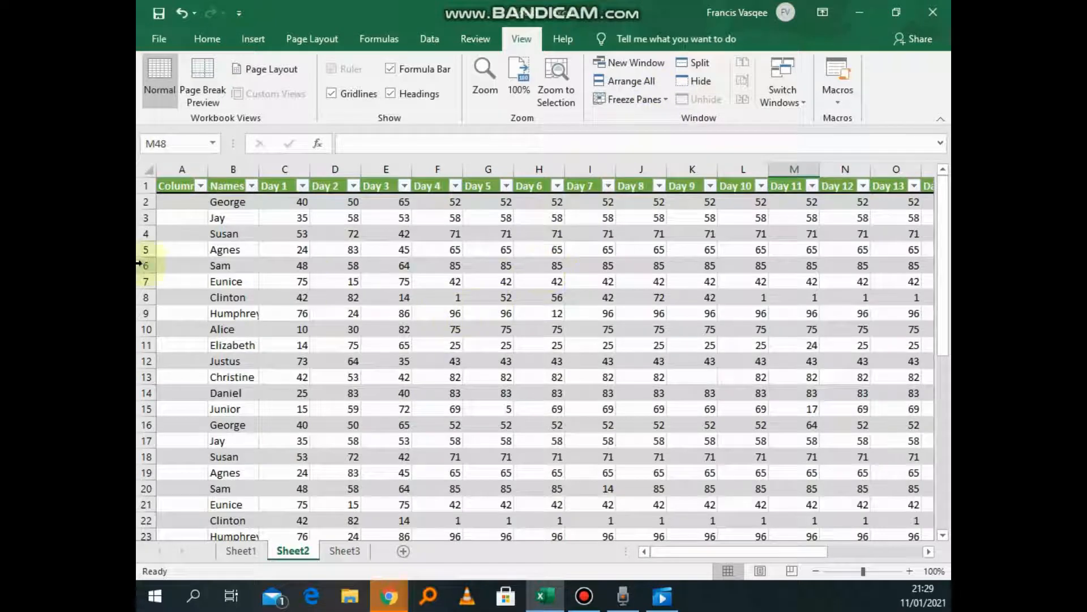
# Step: Look through the table of names and daily values on Sheet2, from the header down to its last row
pyautogui.scroll(-4, 274, 257)
pyautogui.scroll(4, 270, 226)
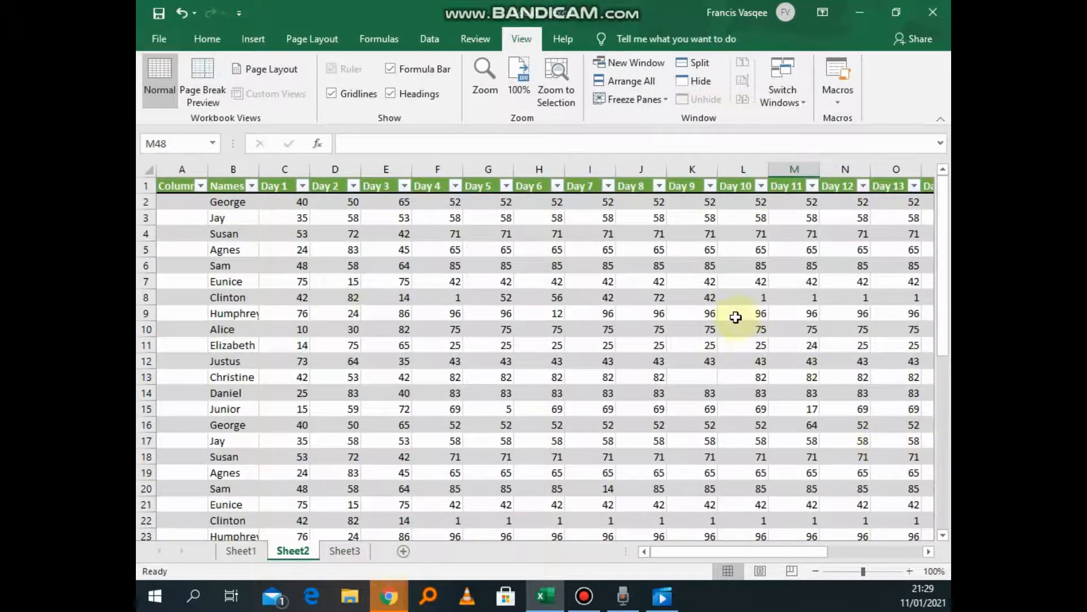
pyautogui.scroll(-4, 704, 364)
pyautogui.scroll(3, 700, 380)
pyautogui.scroll(1, 700, 381)
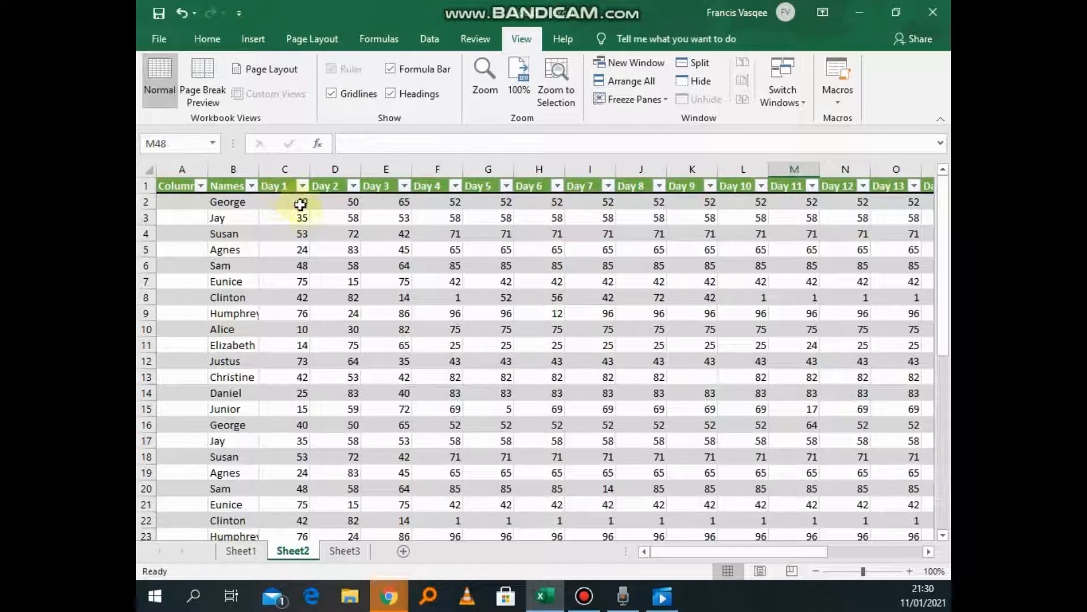
pyautogui.scroll(-6, 376, 408)
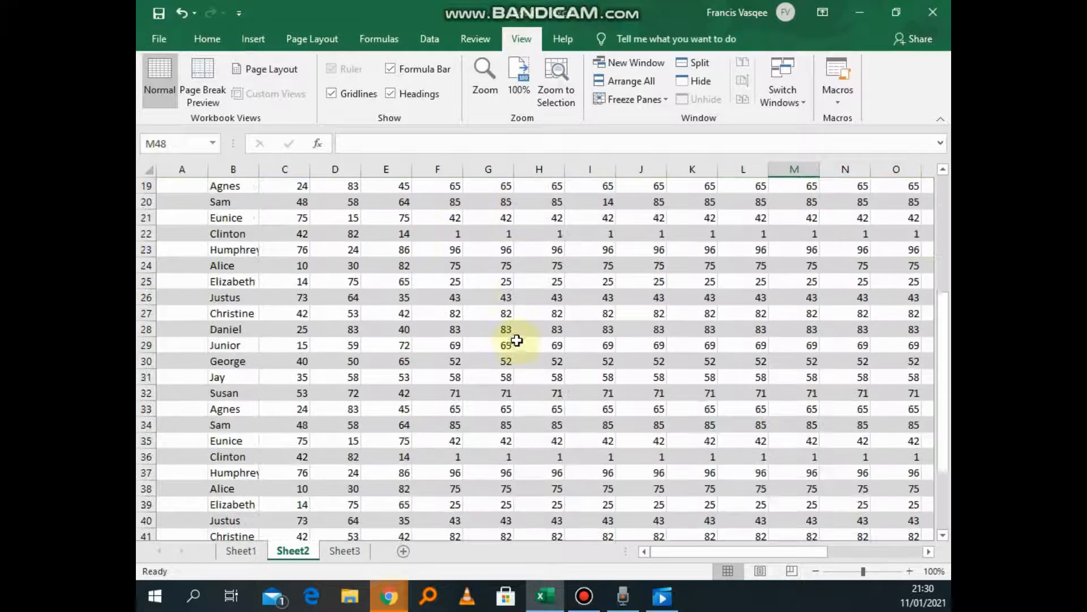
pyautogui.scroll(-3, 509, 341)
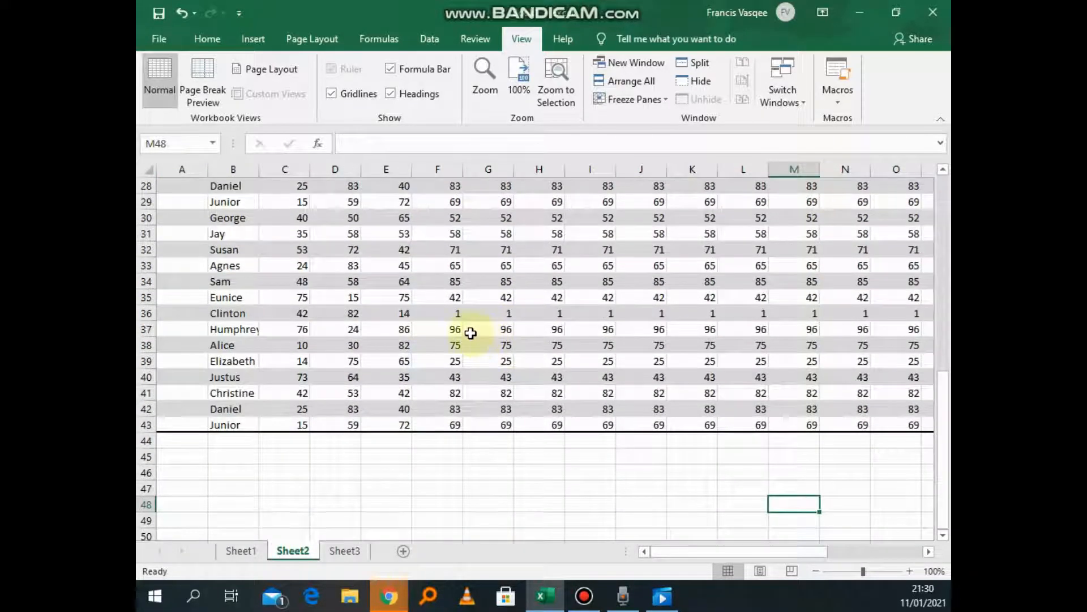
pyautogui.scroll(9, 333, 318)
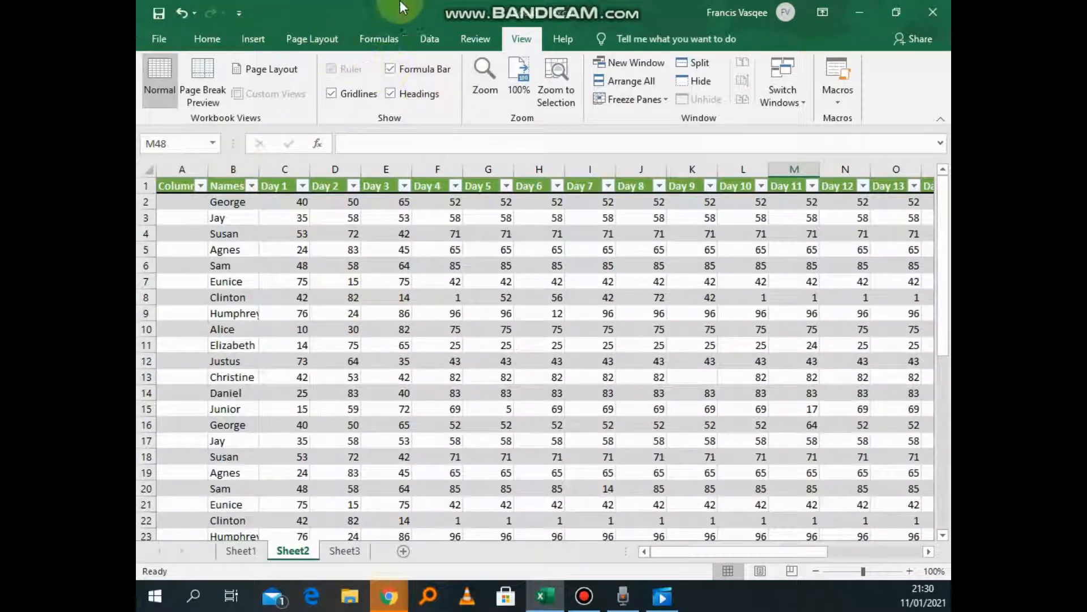
# Step: Try to apply Filter with cell M48 outside the table selected, and check the filter options of the table's first column
pyautogui.click(429, 38)
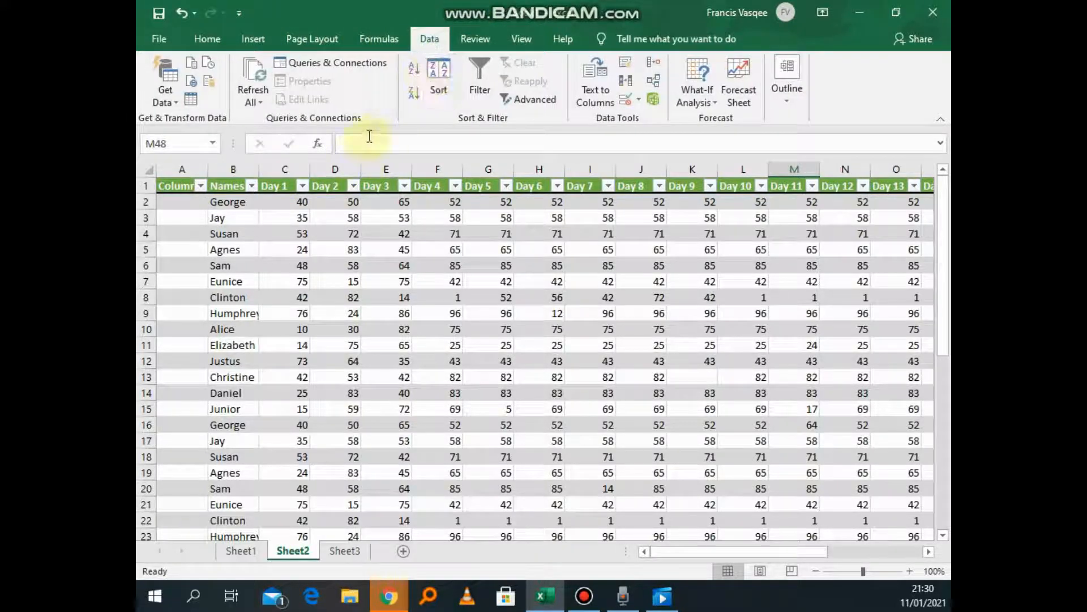
pyautogui.click(479, 73)
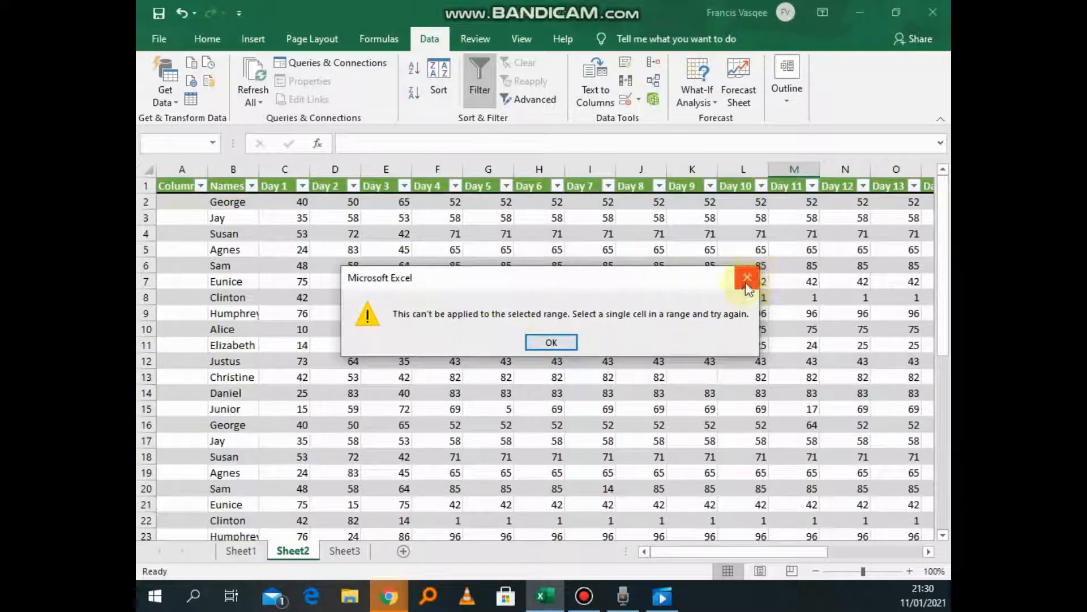
pyautogui.click(549, 342)
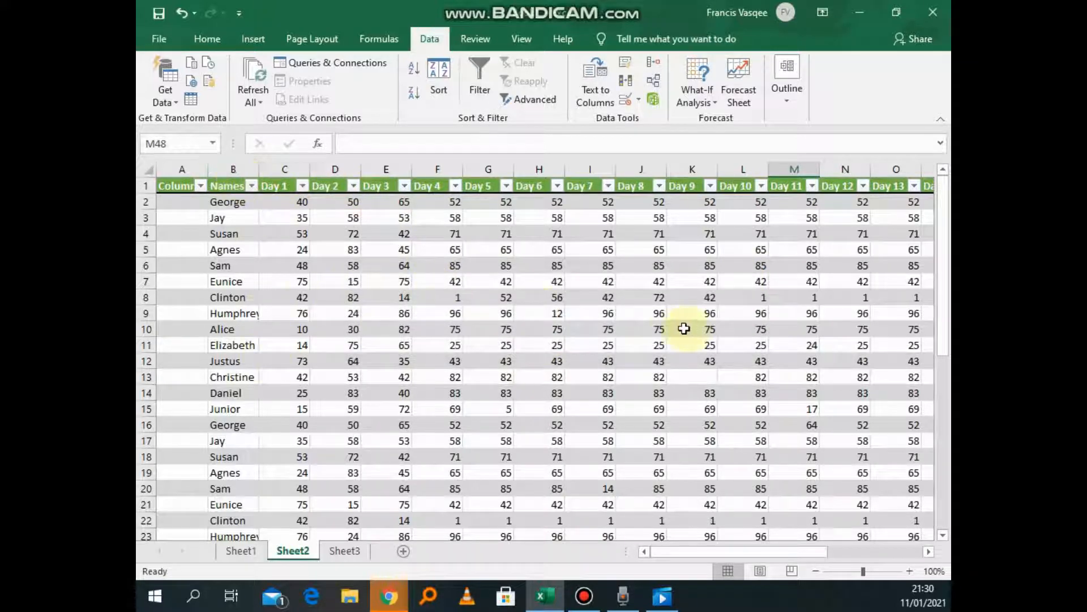
pyautogui.click(201, 187)
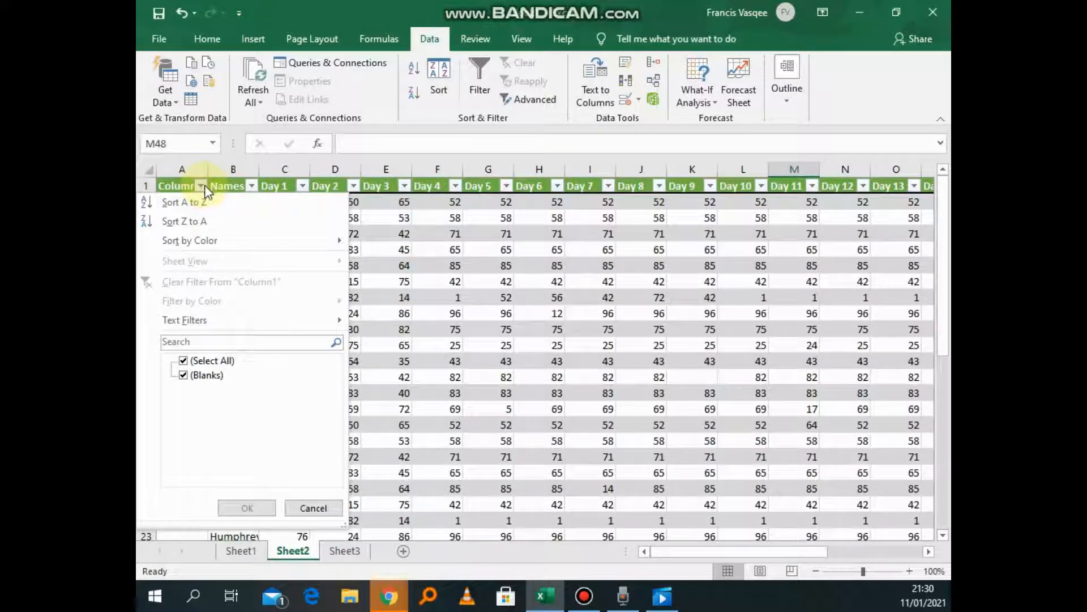
pyautogui.click(367, 277)
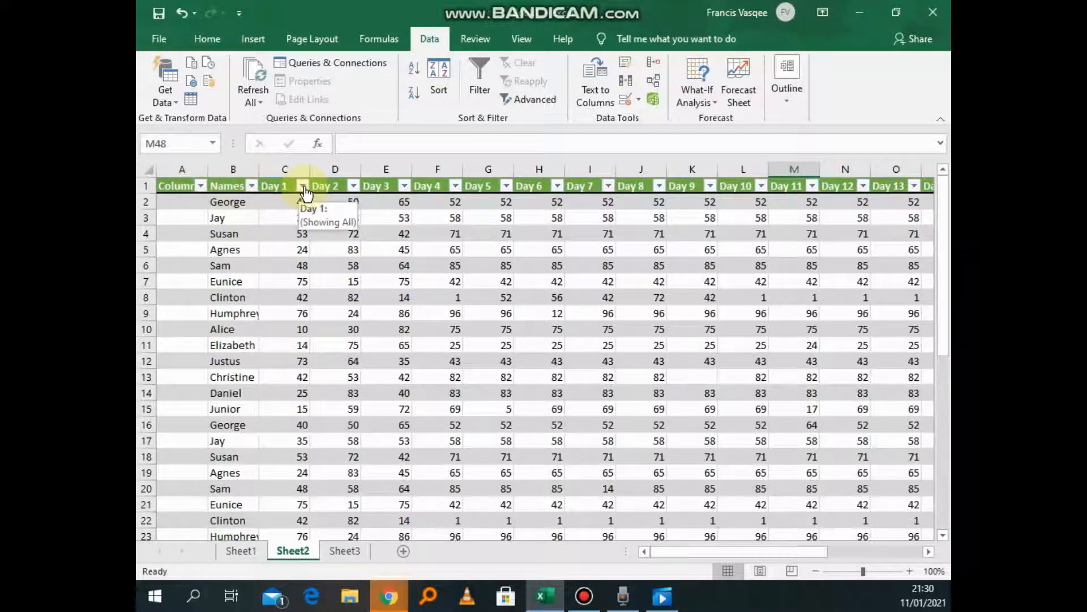
# Step: Filter the Names column to show only the records of the person listed in row 3
pyautogui.click(252, 187)
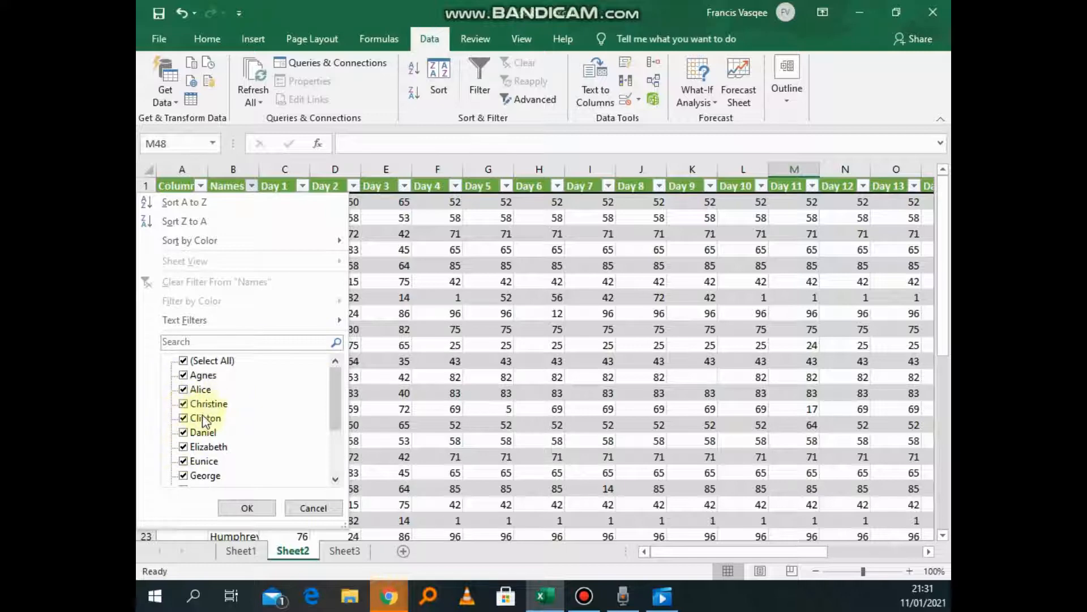
pyautogui.scroll(-2, 244, 469)
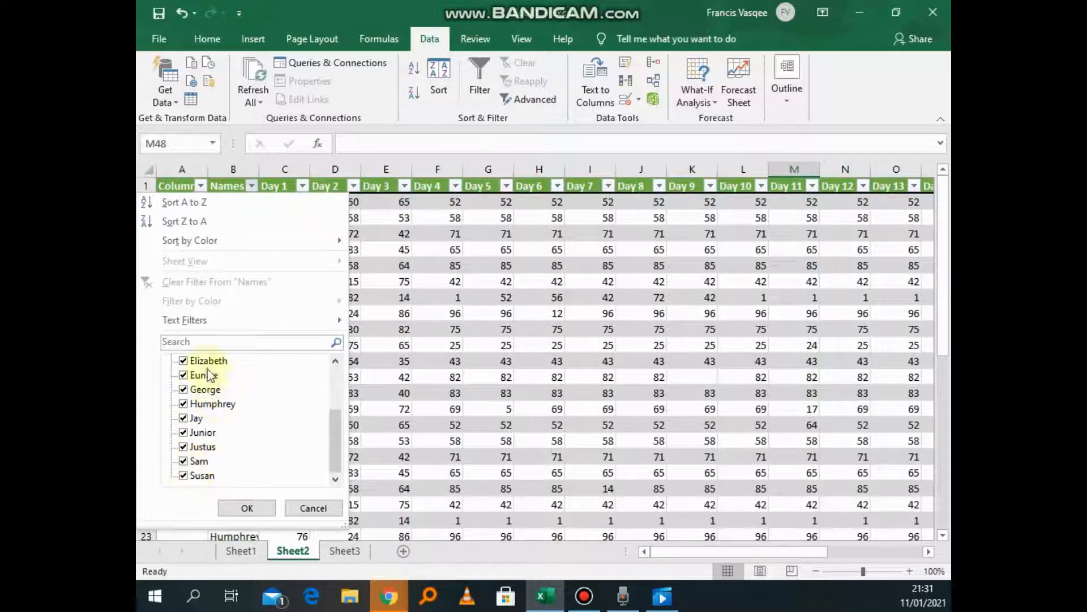
pyautogui.scroll(2, 207, 440)
pyautogui.scroll(-2, 209, 439)
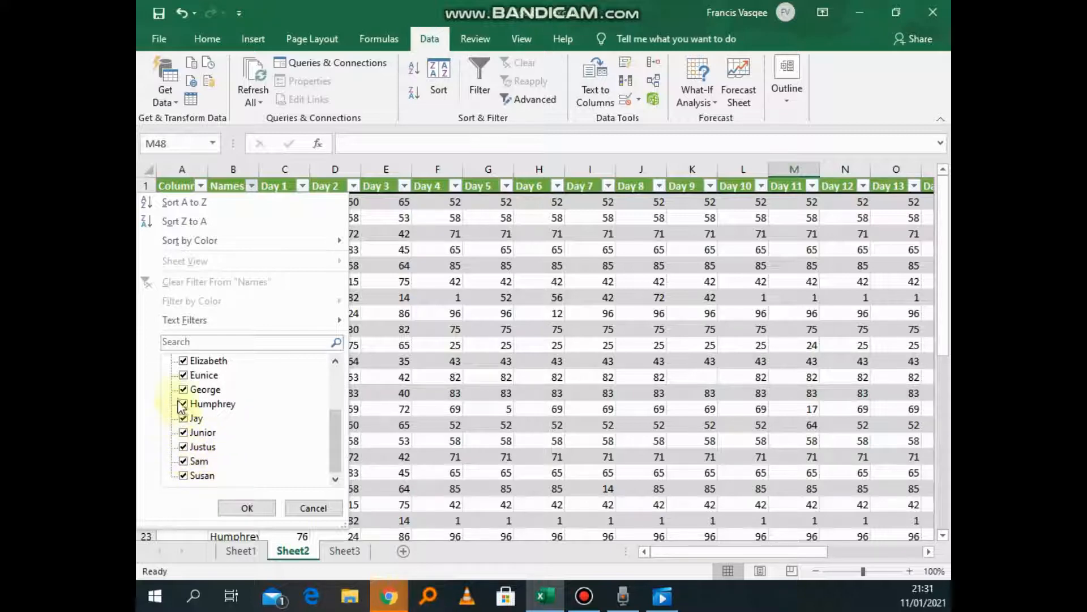
pyautogui.scroll(2, 196, 431)
pyautogui.click(183, 361)
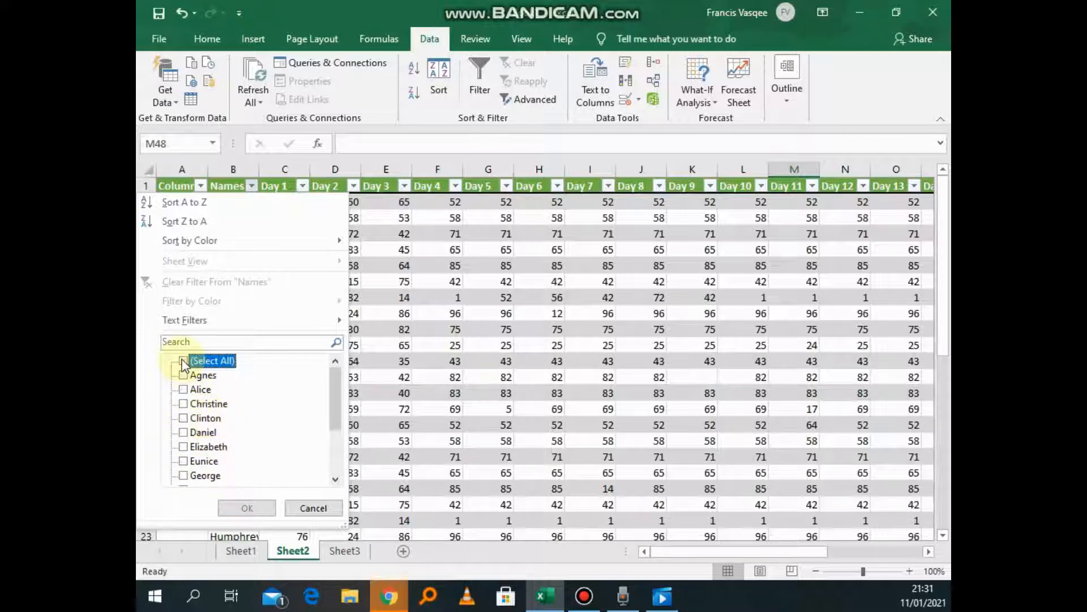
pyautogui.scroll(-2, 207, 447)
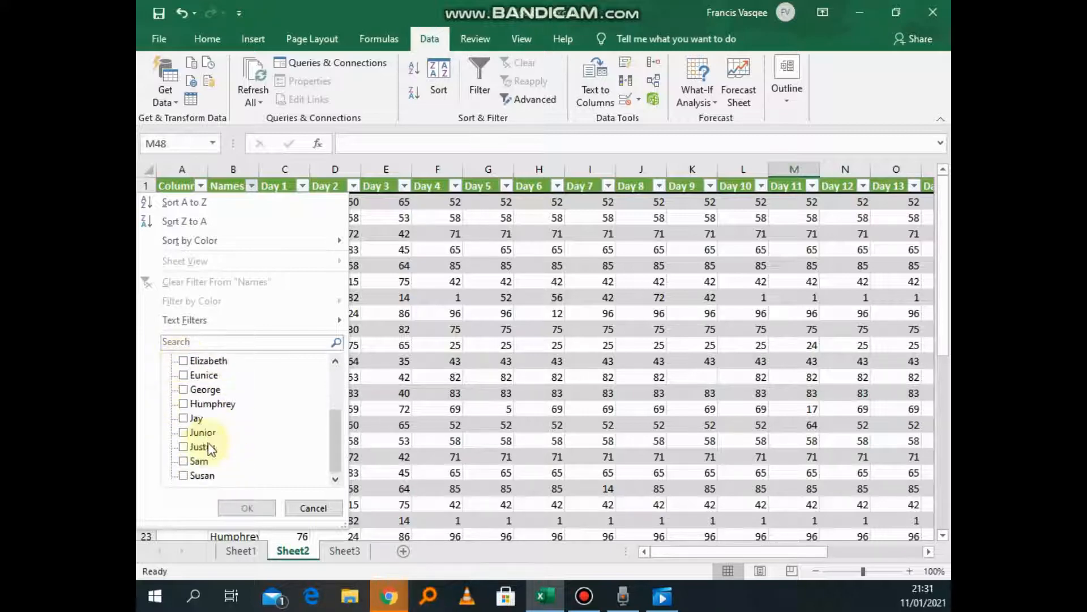
pyautogui.click(183, 418)
pyautogui.click(247, 508)
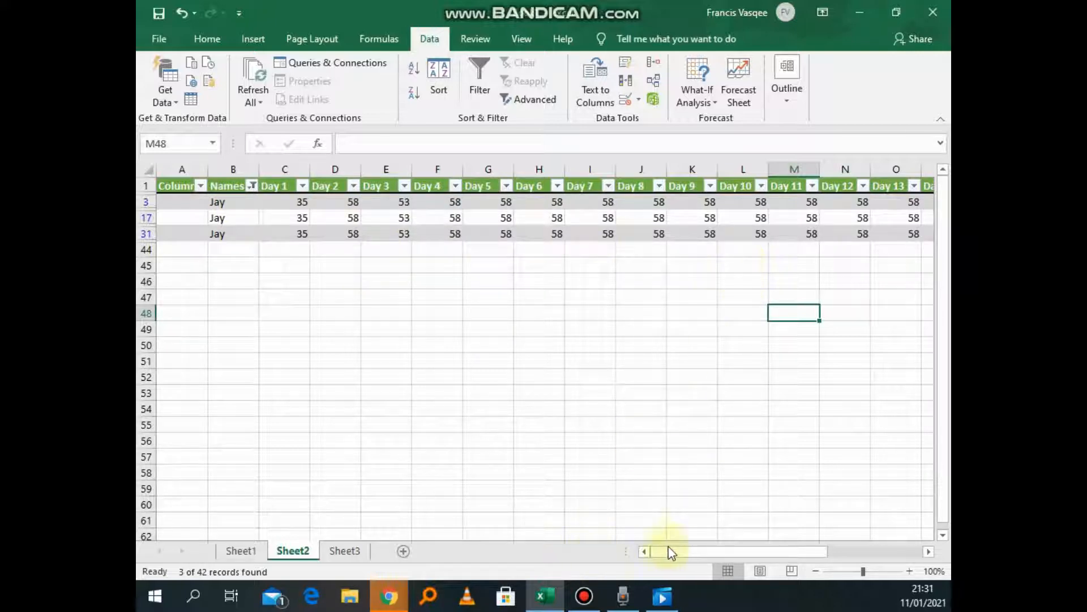
pyautogui.moveTo(672, 552); pyautogui.dragTo(678, 514)
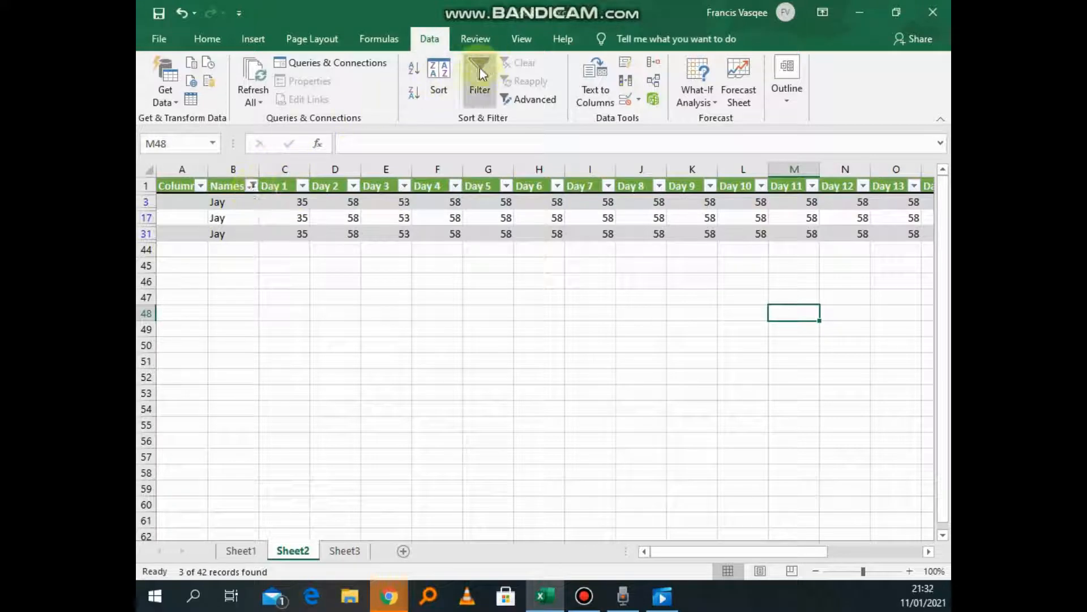
# Step: Clear the filter from the Names column and look over the full table
pyautogui.click(252, 186)
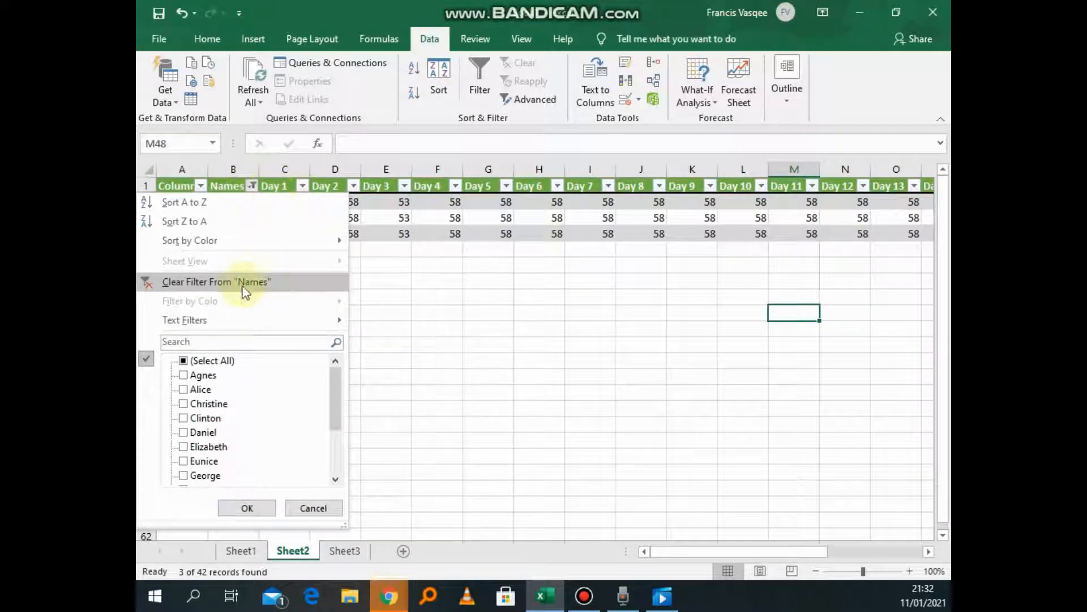
pyautogui.click(198, 281)
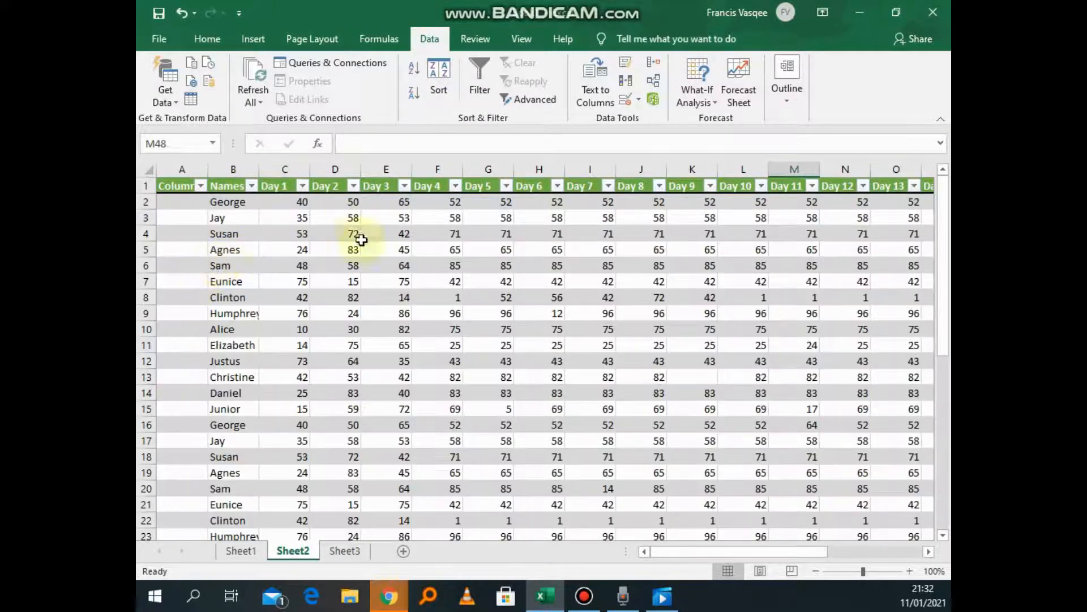
pyautogui.scroll(-4, 317, 317)
pyautogui.scroll(4, 331, 323)
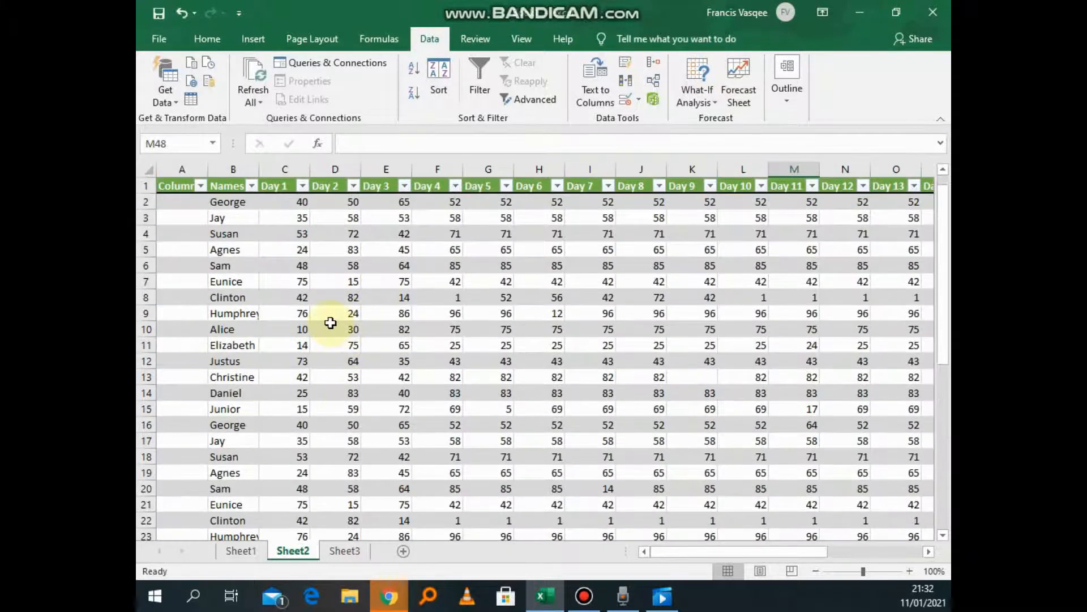
# Step: Filter the Names column to show only the six people listed in rows 4, 5, 7, 10, 11 and 13
pyautogui.click(251, 186)
pyautogui.scroll(-1, 248, 383)
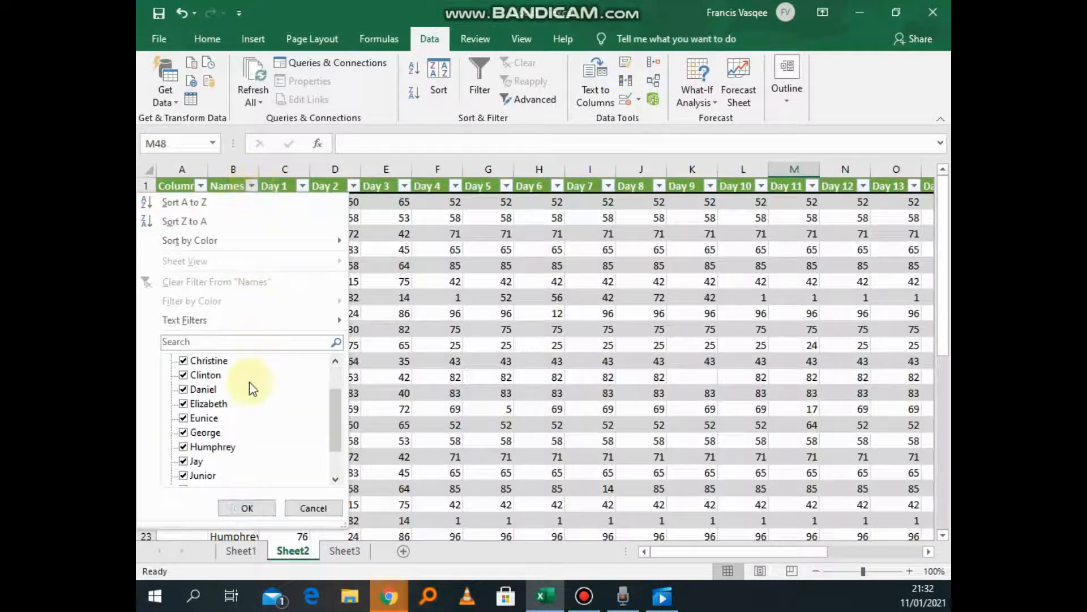
pyautogui.scroll(1, 220, 441)
pyautogui.click(184, 360)
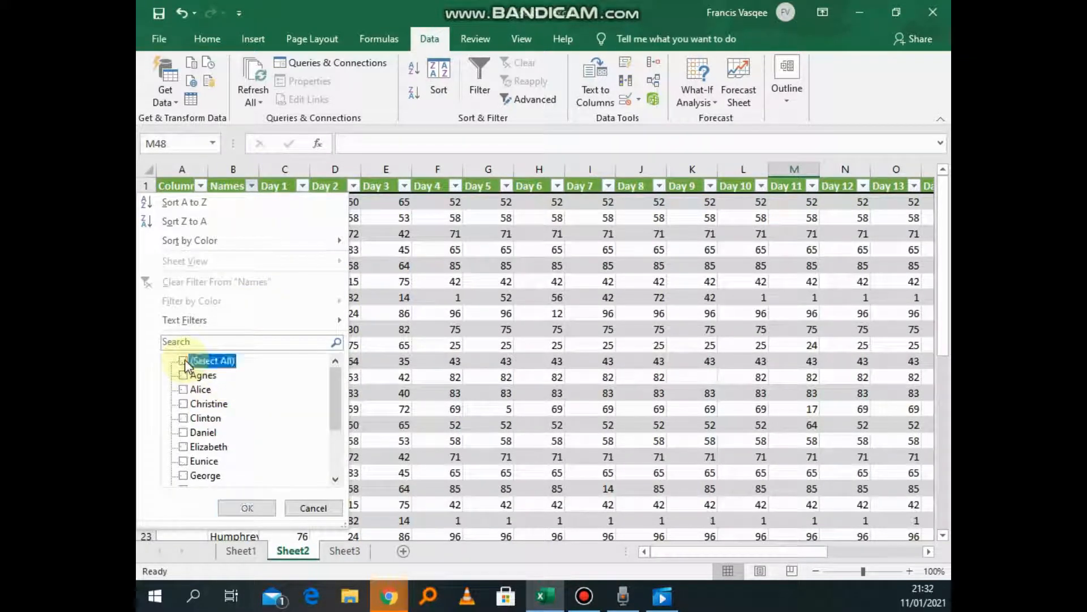
pyautogui.scroll(-2, 205, 448)
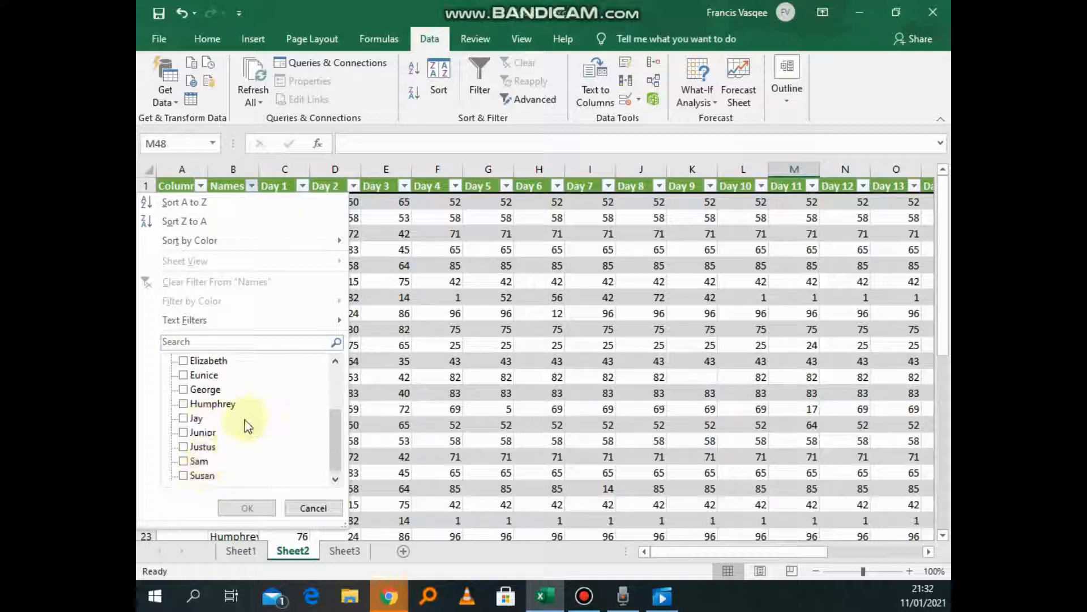
pyautogui.click(185, 476)
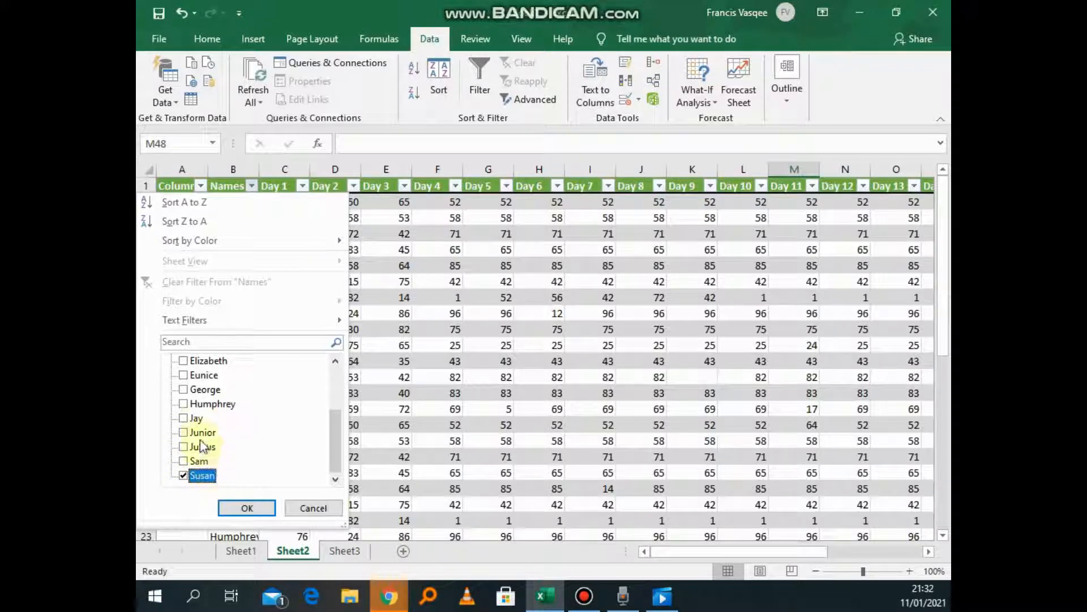
pyautogui.scroll(1, 199, 434)
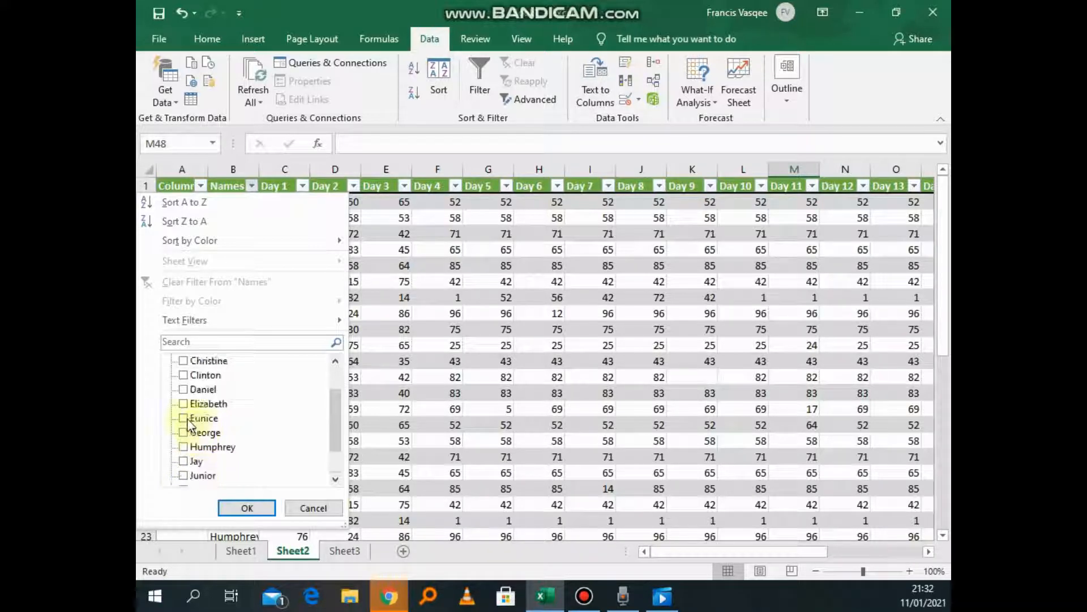
pyautogui.click(184, 418)
pyautogui.click(183, 407)
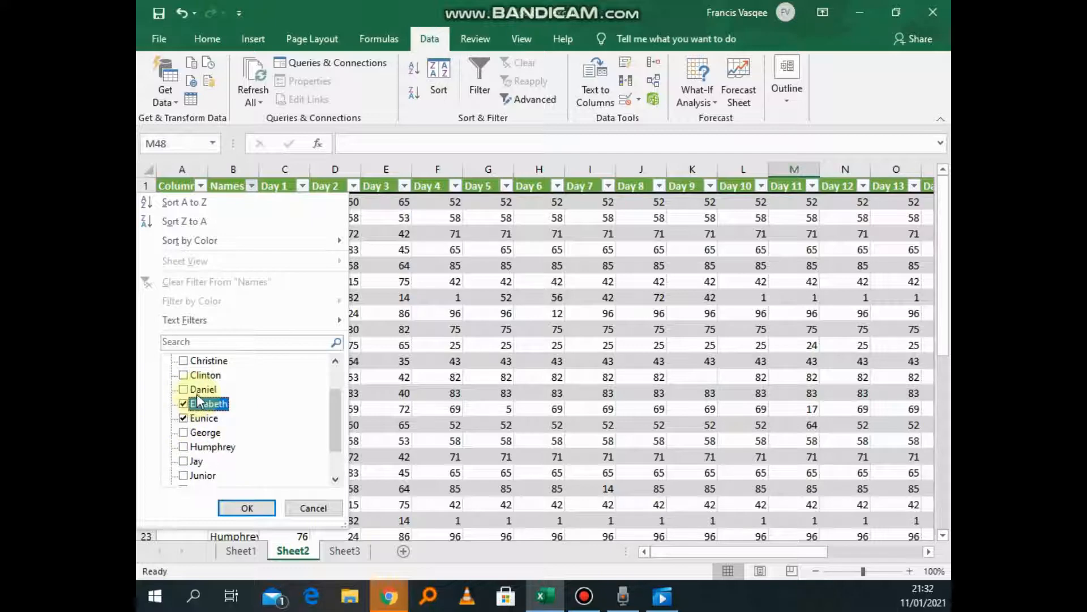
pyautogui.scroll(1, 198, 399)
pyautogui.click(183, 404)
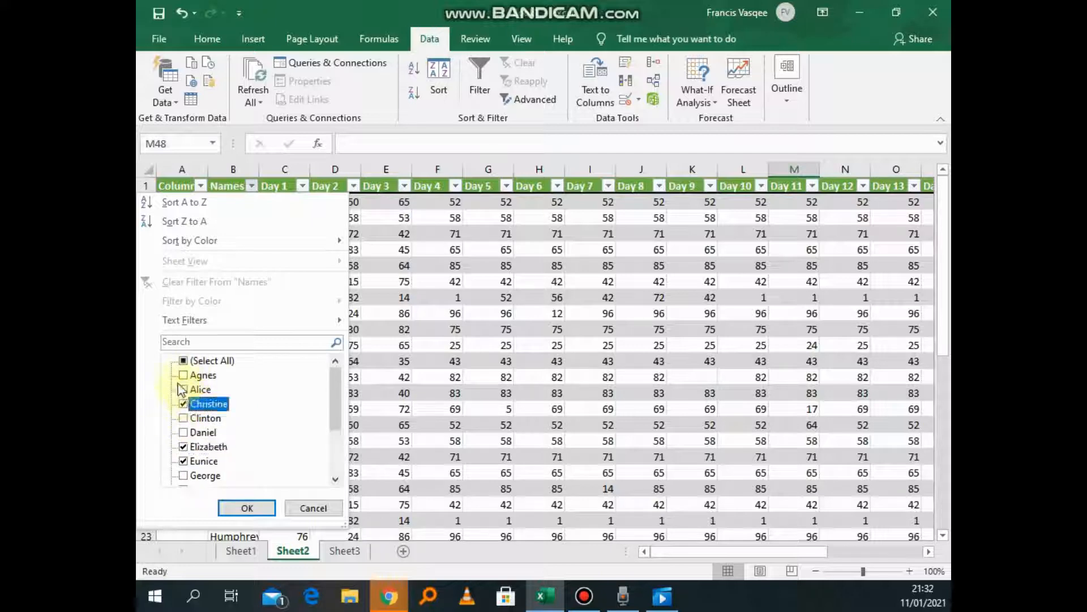
pyautogui.click(185, 391)
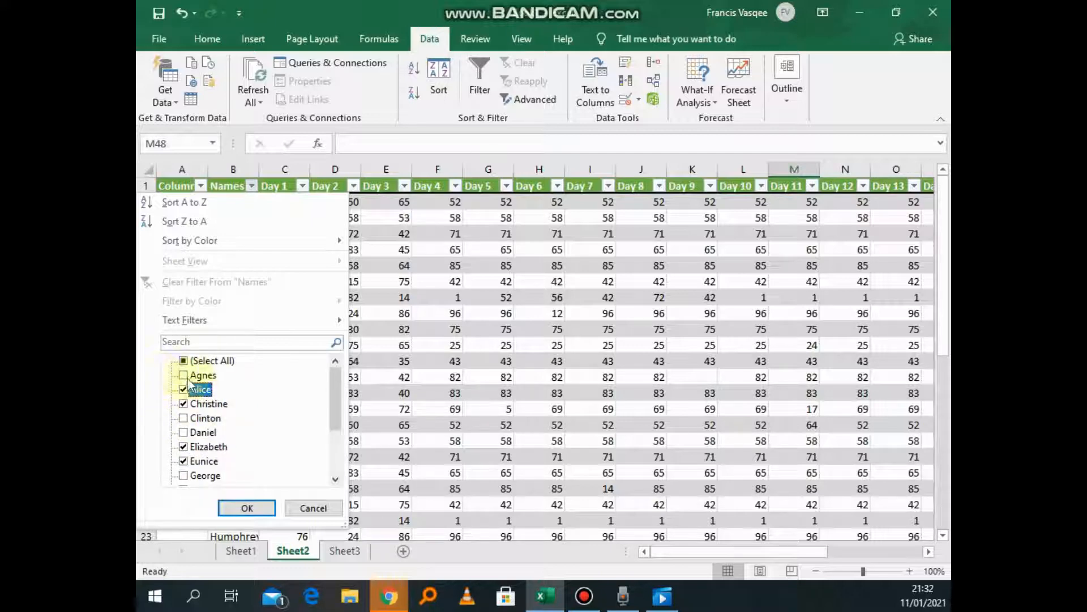
pyautogui.click(186, 376)
pyautogui.click(249, 507)
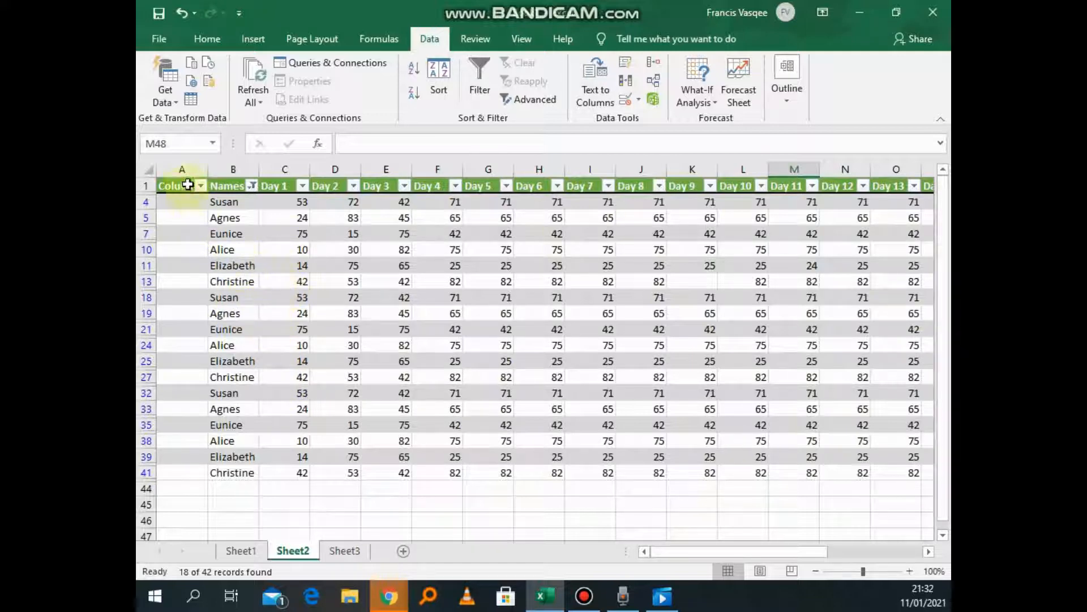
# Step: Check the sort and text filter options available for the Names column
pyautogui.click(252, 187)
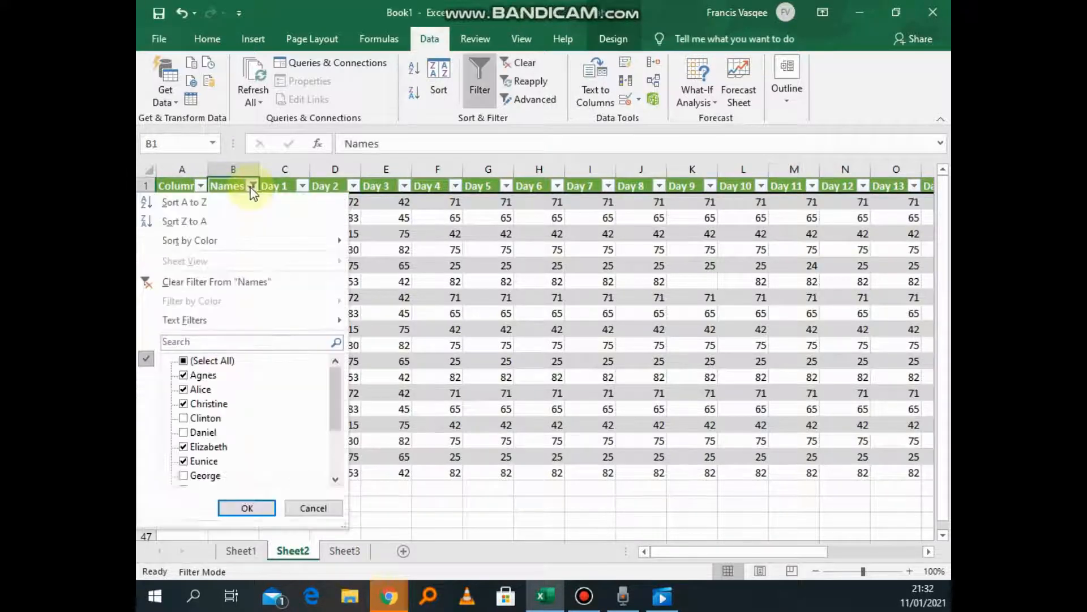
pyautogui.click(249, 320)
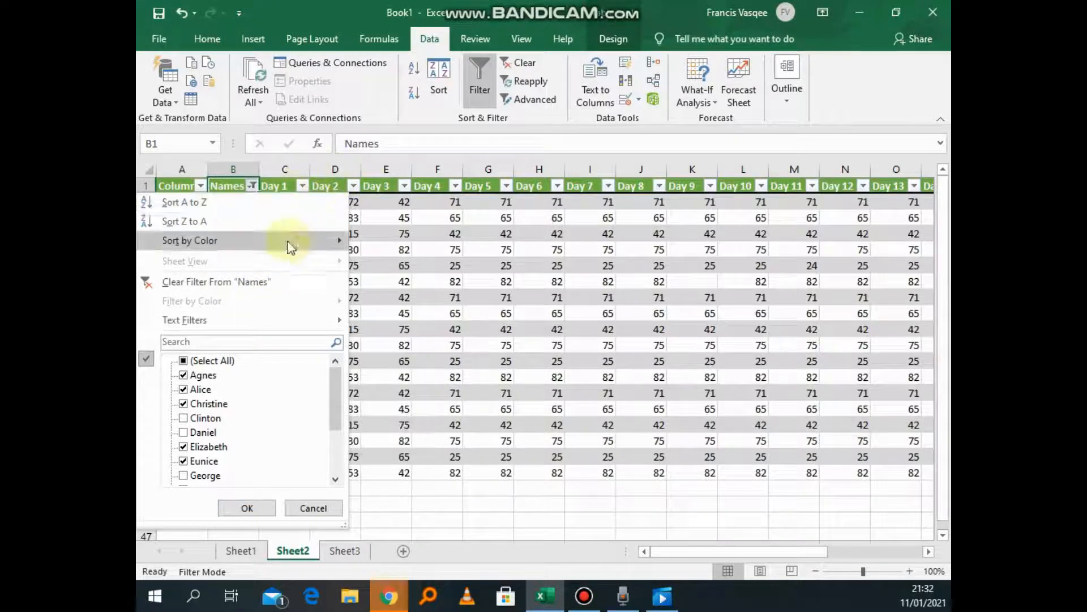
pyautogui.click(288, 193)
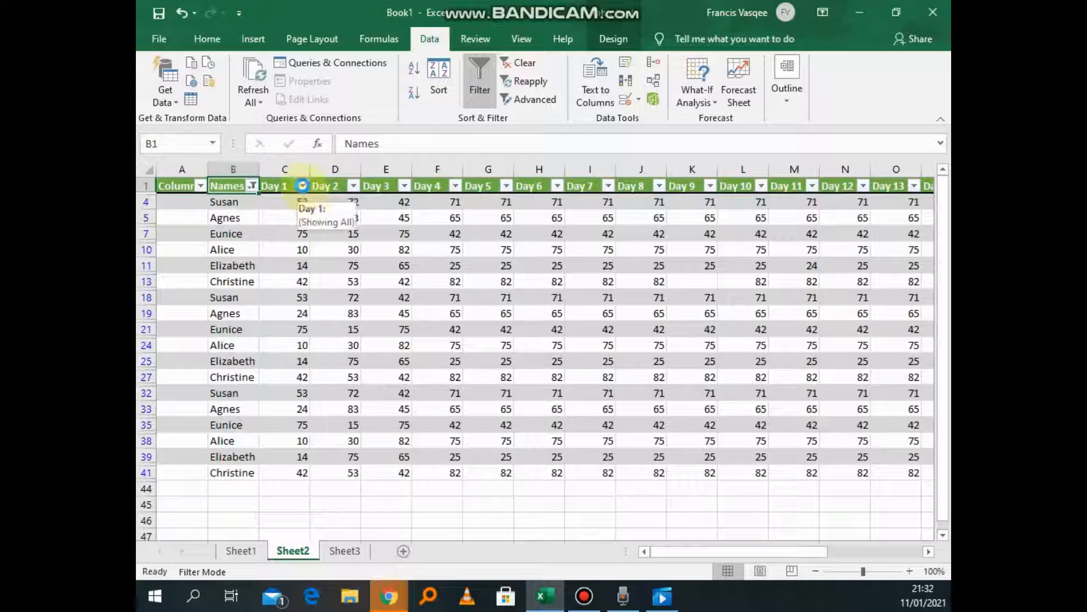
# Step: Apply a number filter to the Day 1 column for values equal to 58, check the rows, and clear that filter
pyautogui.click(303, 185)
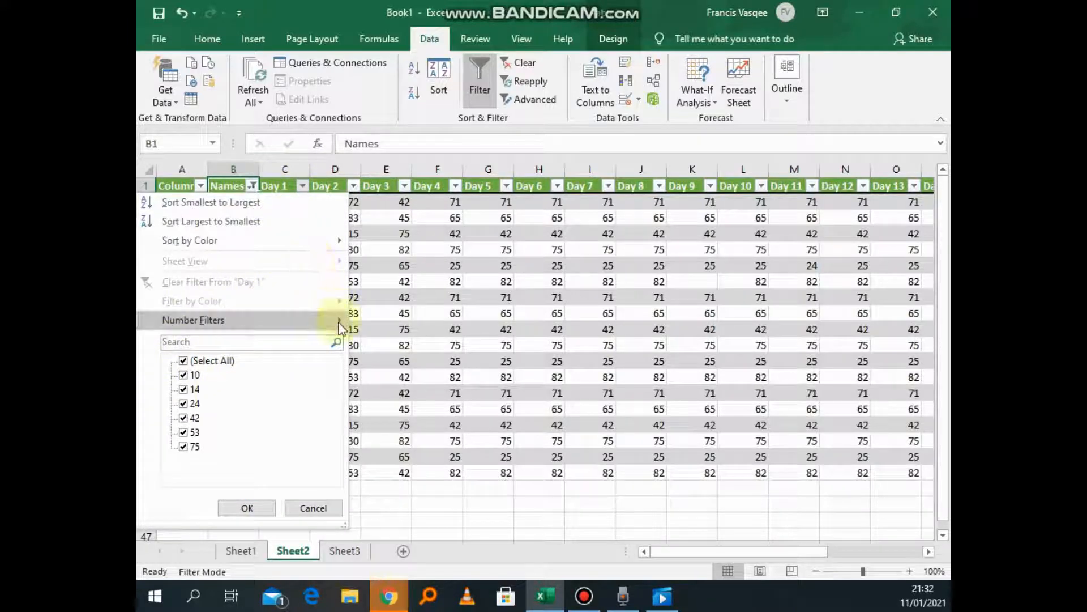
pyautogui.moveTo(341, 321)
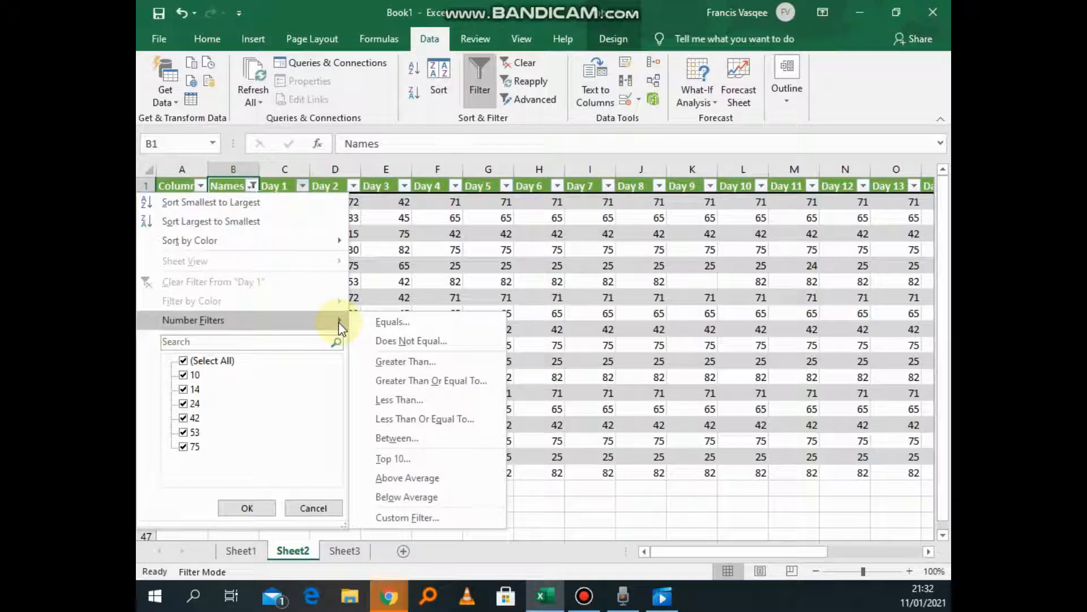
pyautogui.click(429, 320)
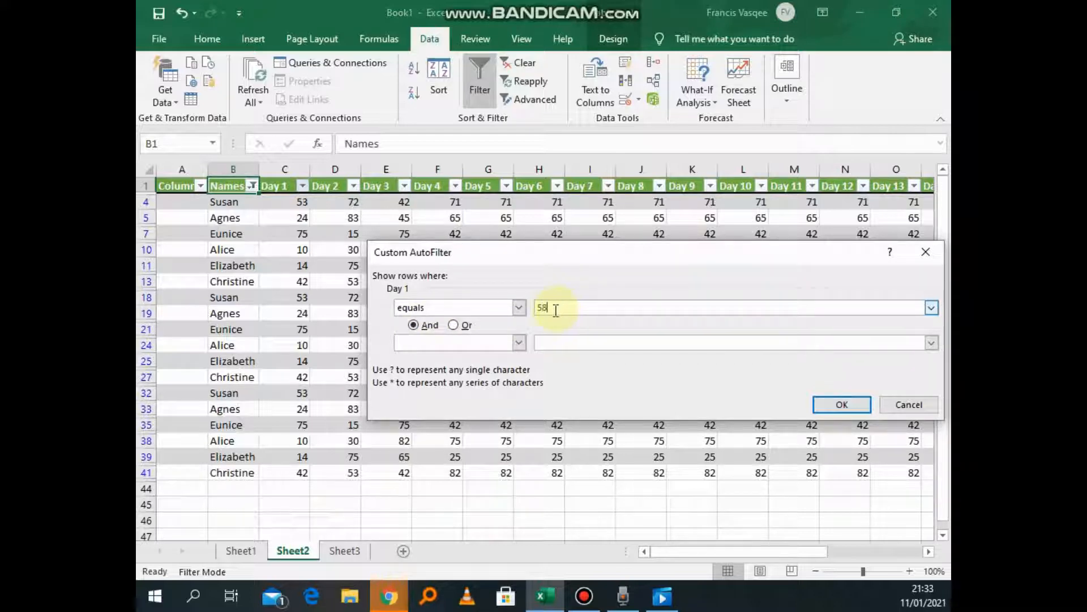
pyautogui.click(834, 402)
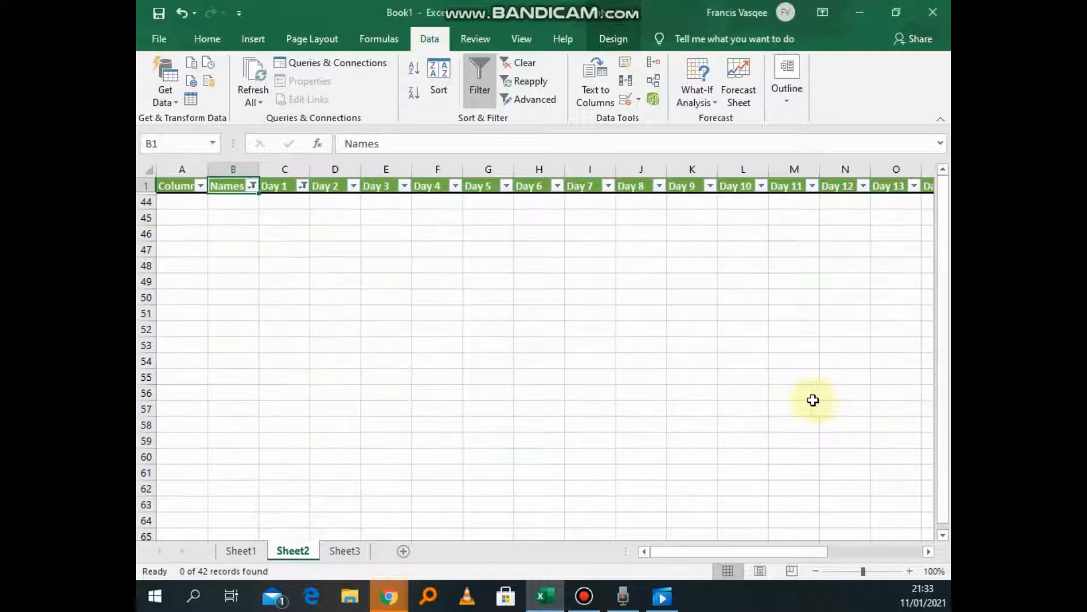
pyautogui.scroll(-3, 413, 474)
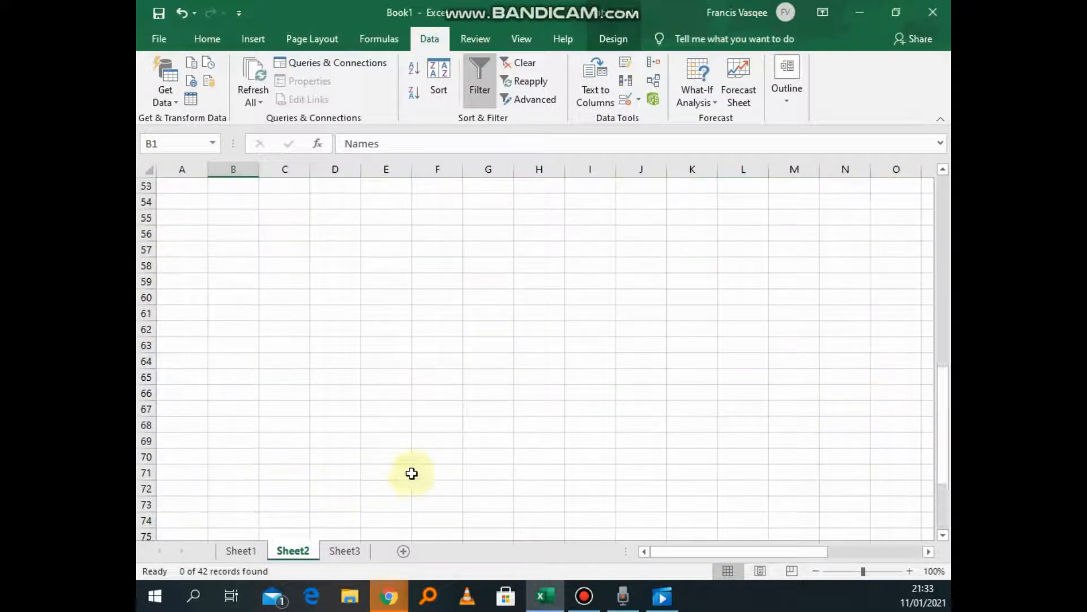
pyautogui.scroll(3, 407, 418)
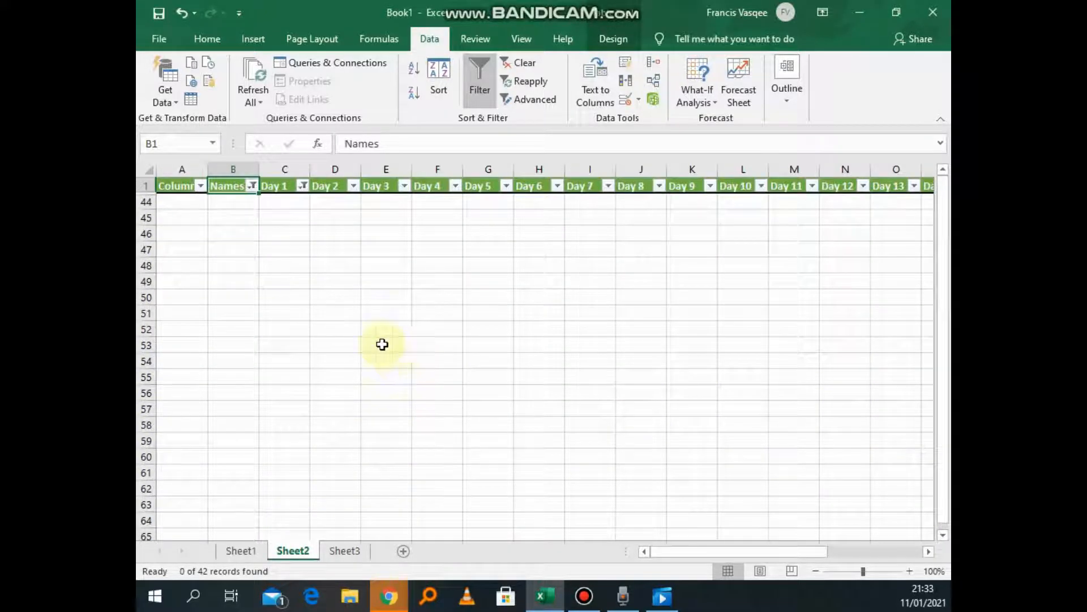
pyautogui.click(303, 187)
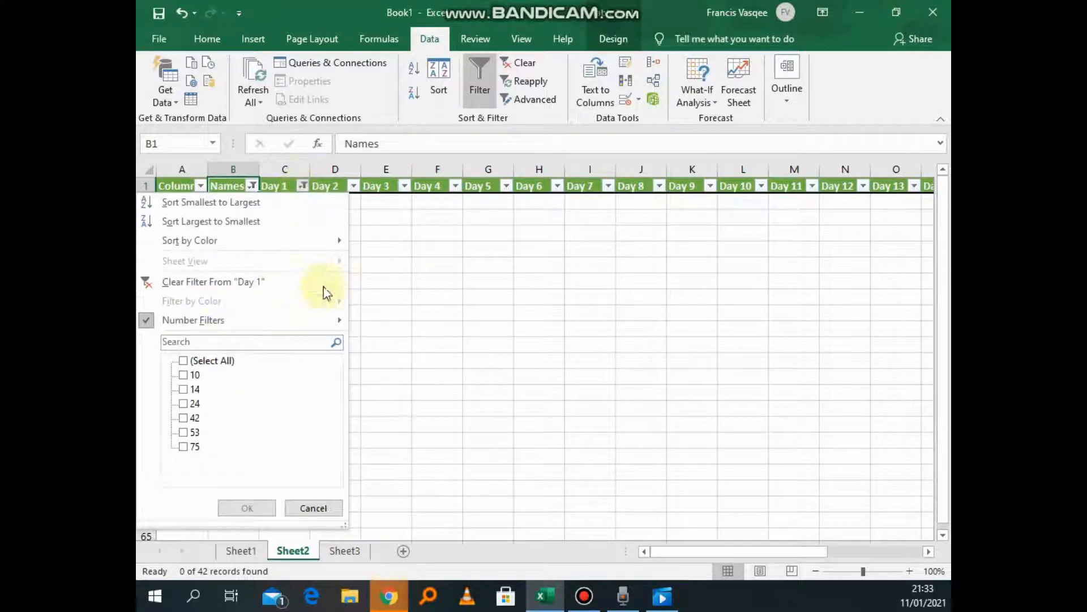
pyautogui.click(236, 283)
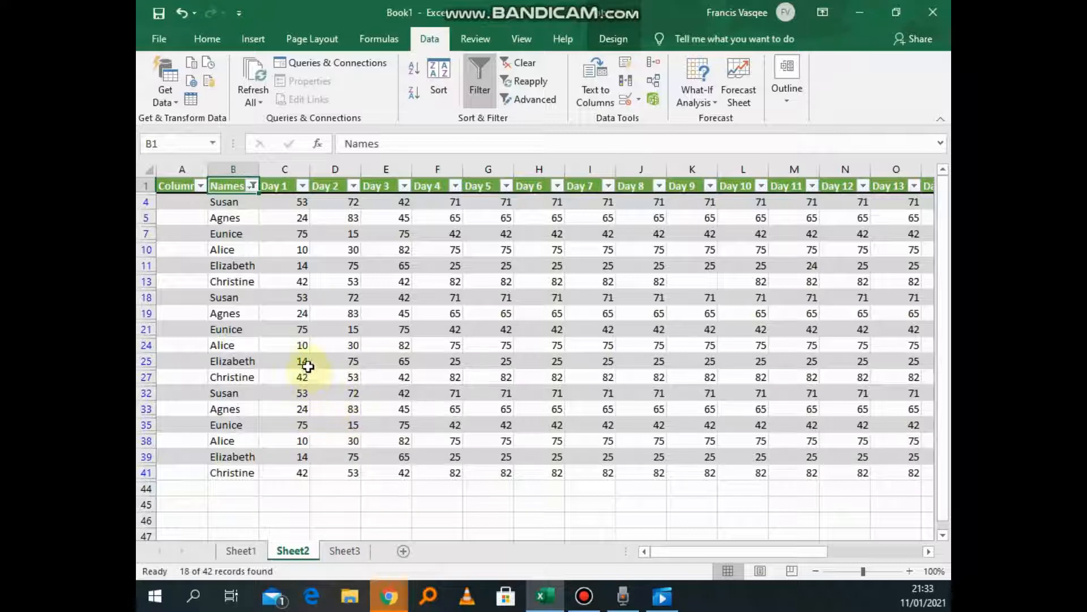
# Step: Apply a number filter to the Day 1 column for values equal to 14, and clear that filter
pyautogui.click(302, 186)
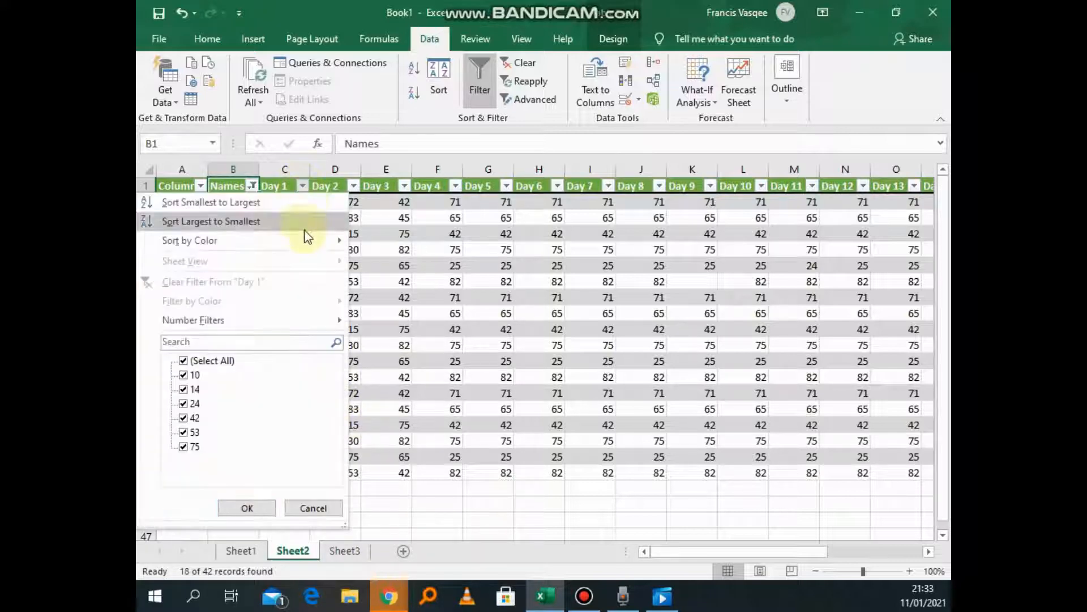
pyautogui.moveTo(326, 318)
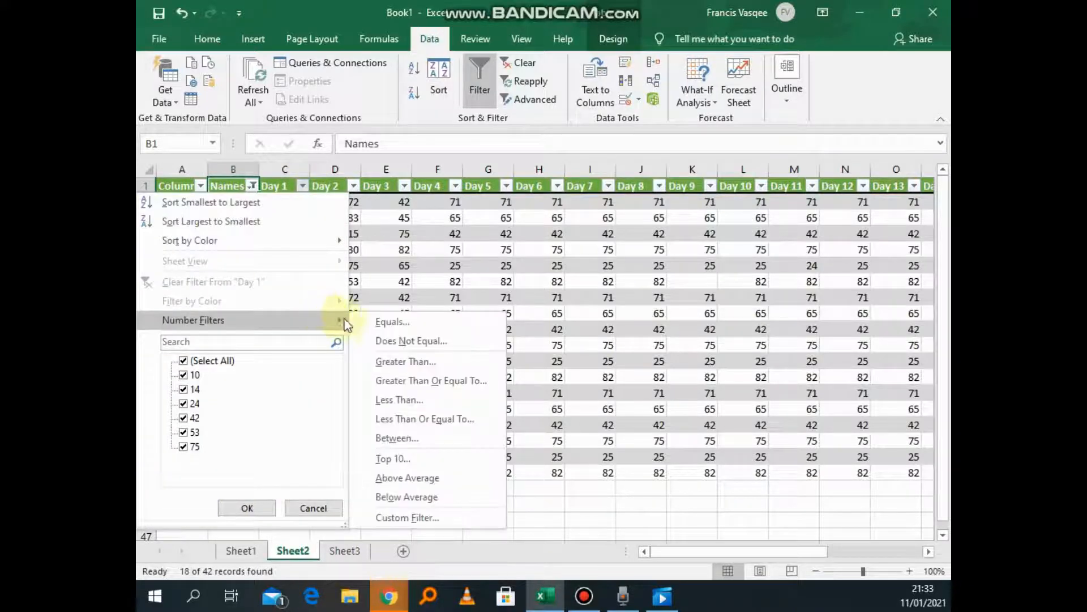
pyautogui.click(422, 324)
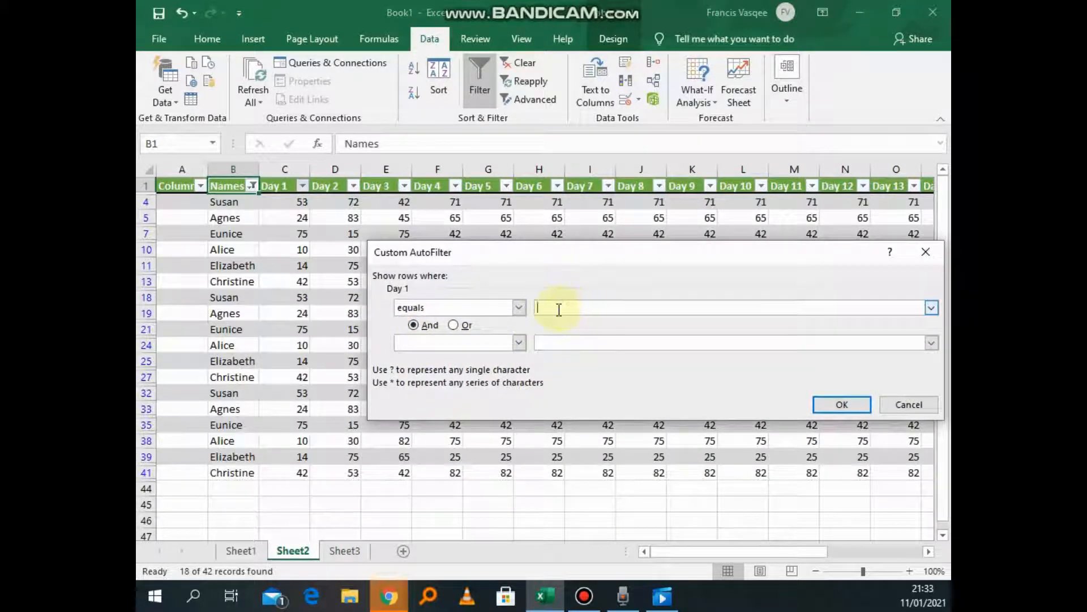
pyautogui.write('14')
pyautogui.click(843, 404)
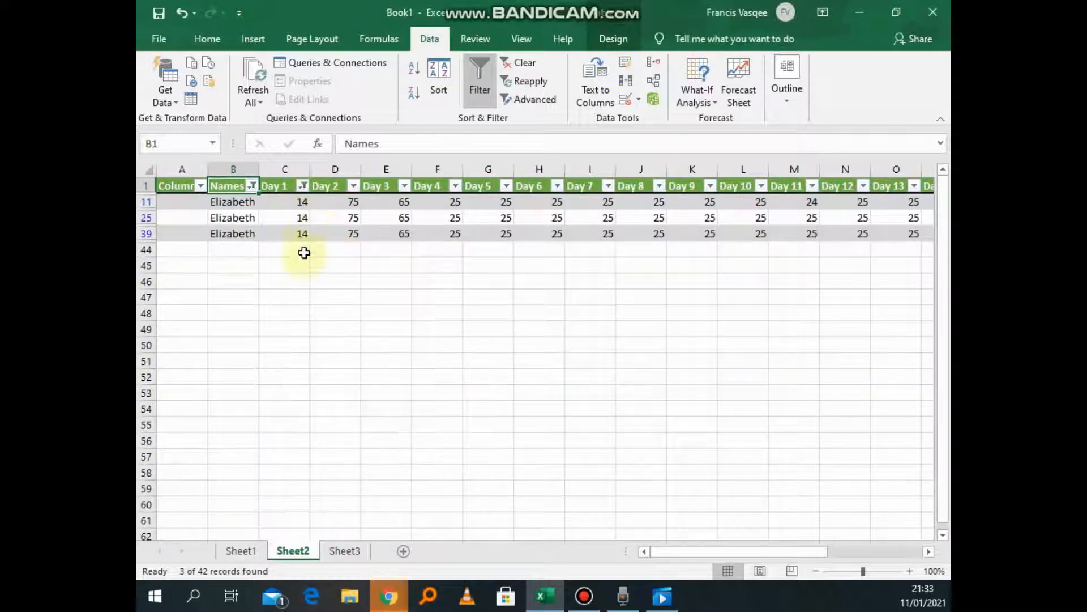
pyautogui.click(302, 187)
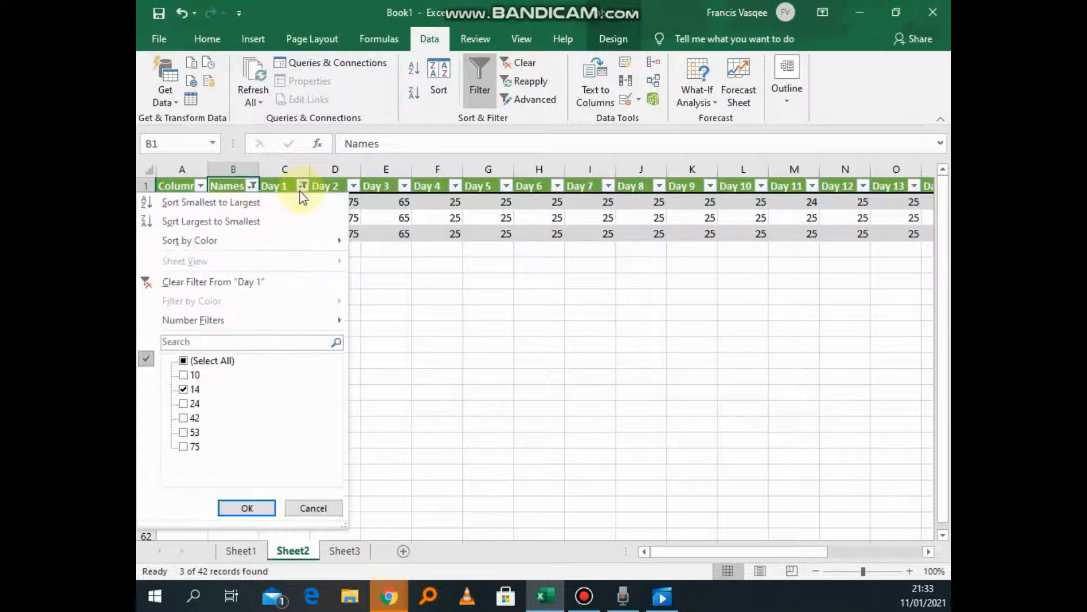
pyautogui.click(276, 282)
# Step: Look over the filter options of the Names column and the number filter conditions available for Day 1
pyautogui.click(252, 186)
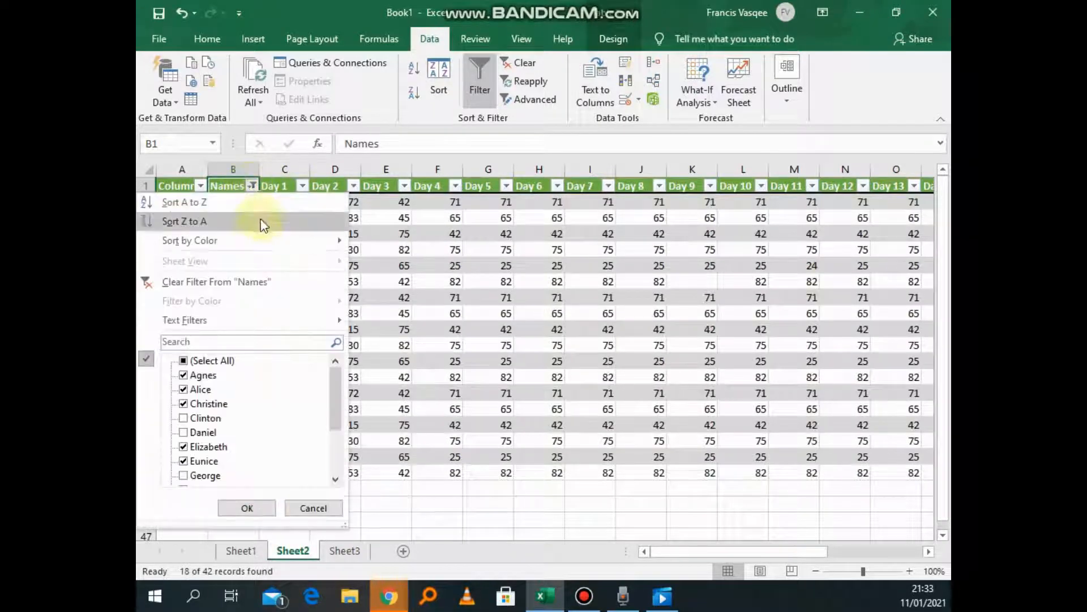
pyautogui.click(302, 190)
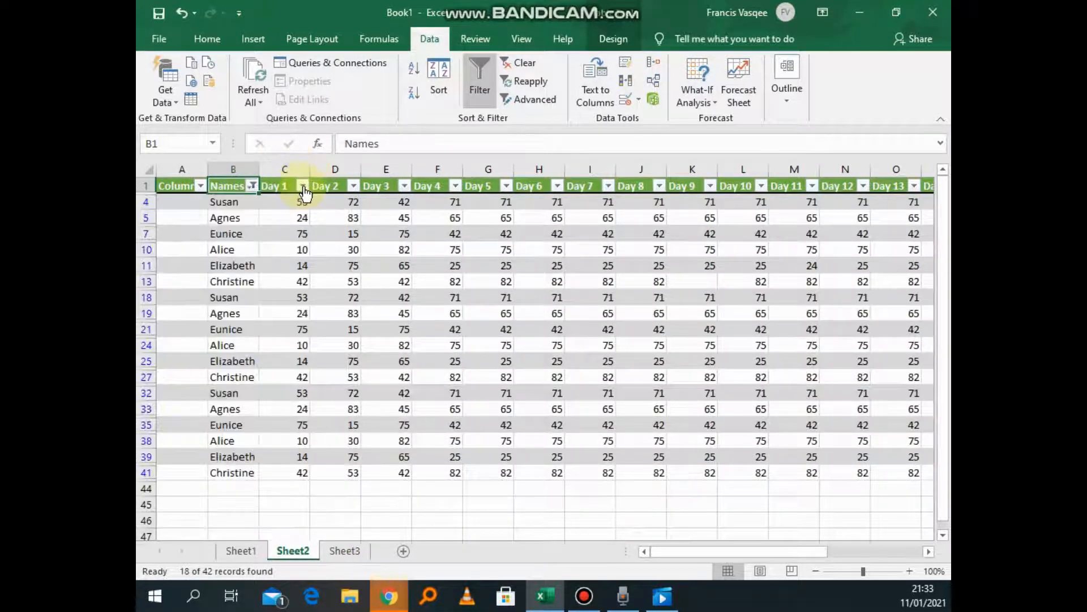
pyautogui.click(303, 189)
pyautogui.moveTo(316, 315)
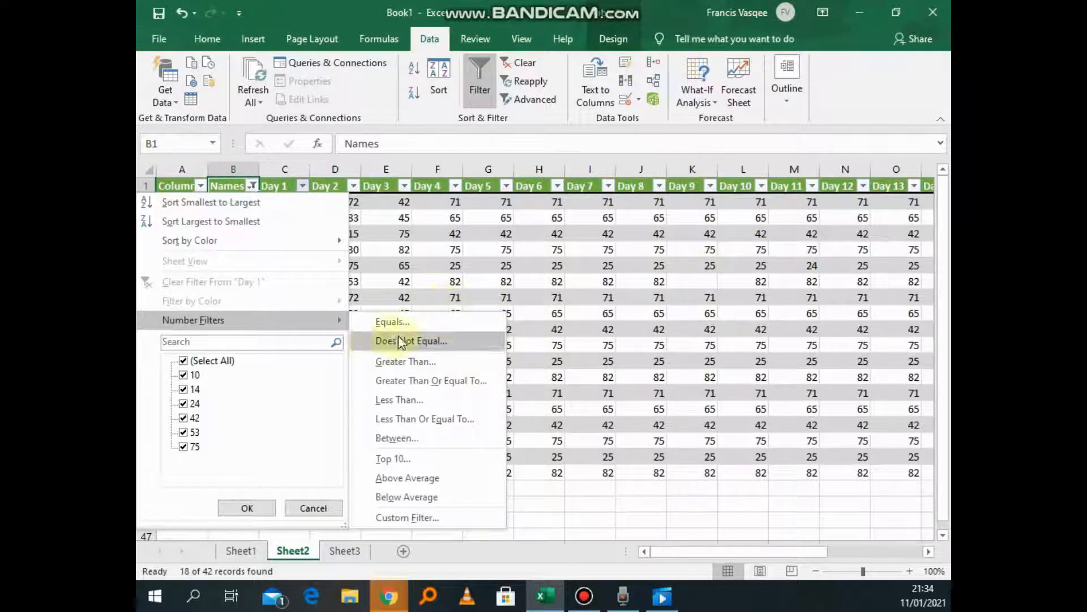
pyautogui.click(709, 187)
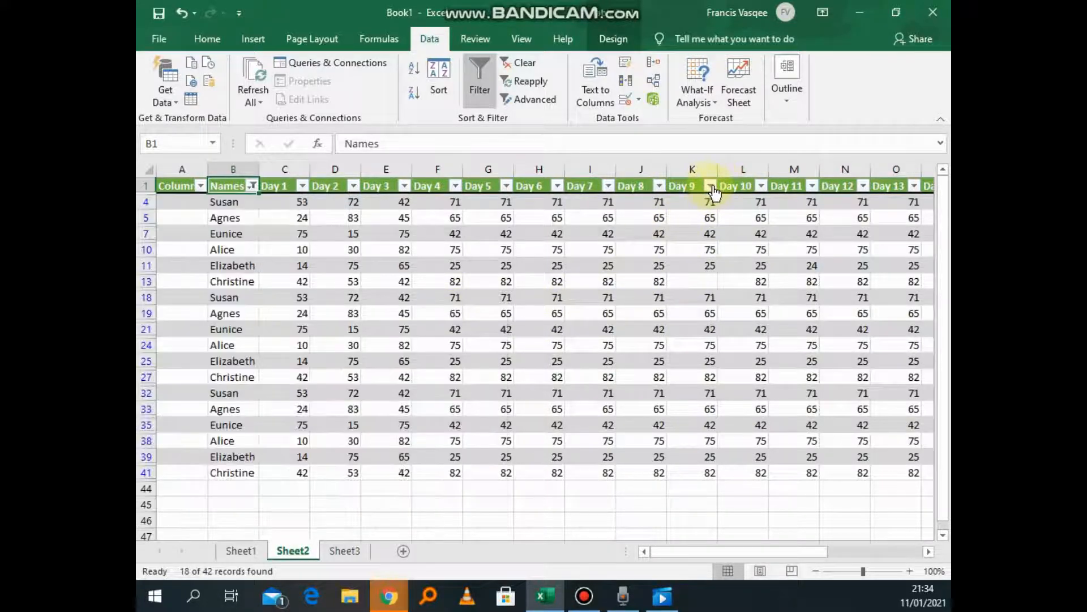
# Step: Filter the Day 9 column to show only below-average values, and clear that filter
pyautogui.click(709, 186)
pyautogui.moveTo(664, 321)
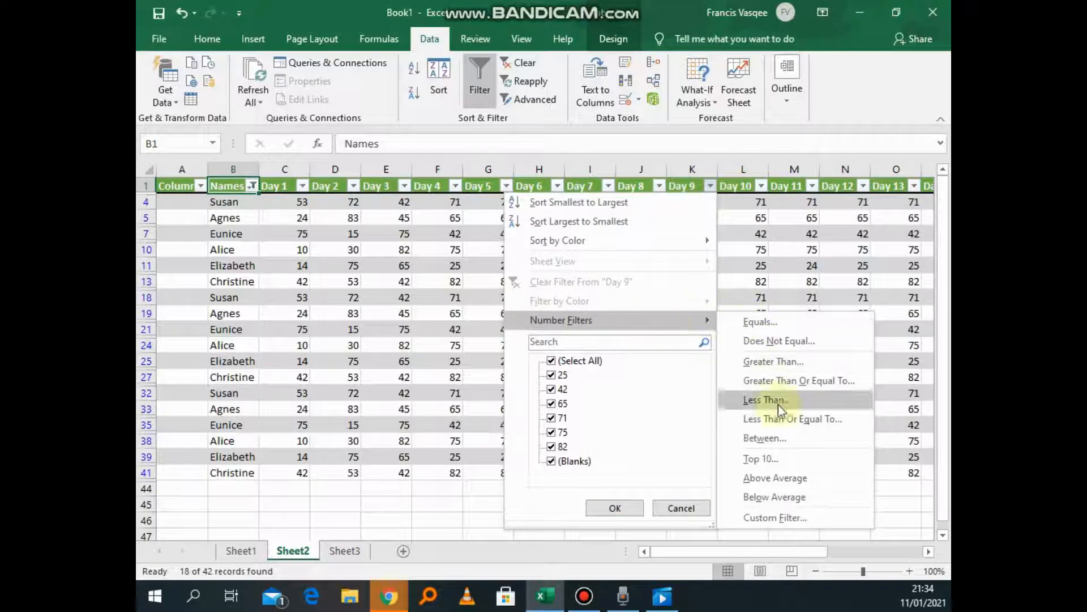
pyautogui.click(774, 497)
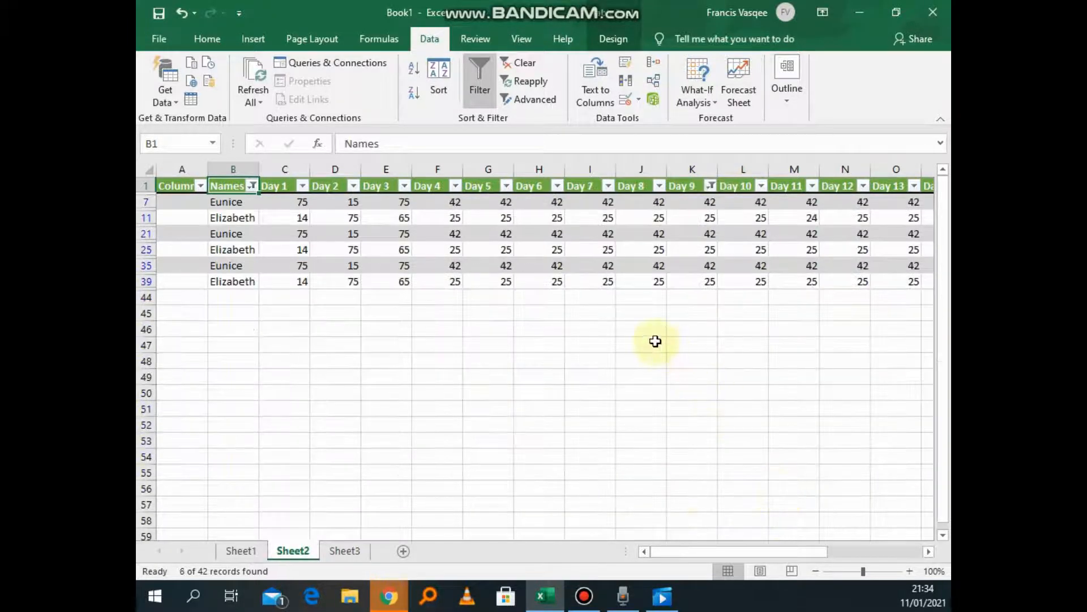
pyautogui.click(710, 187)
pyautogui.click(622, 279)
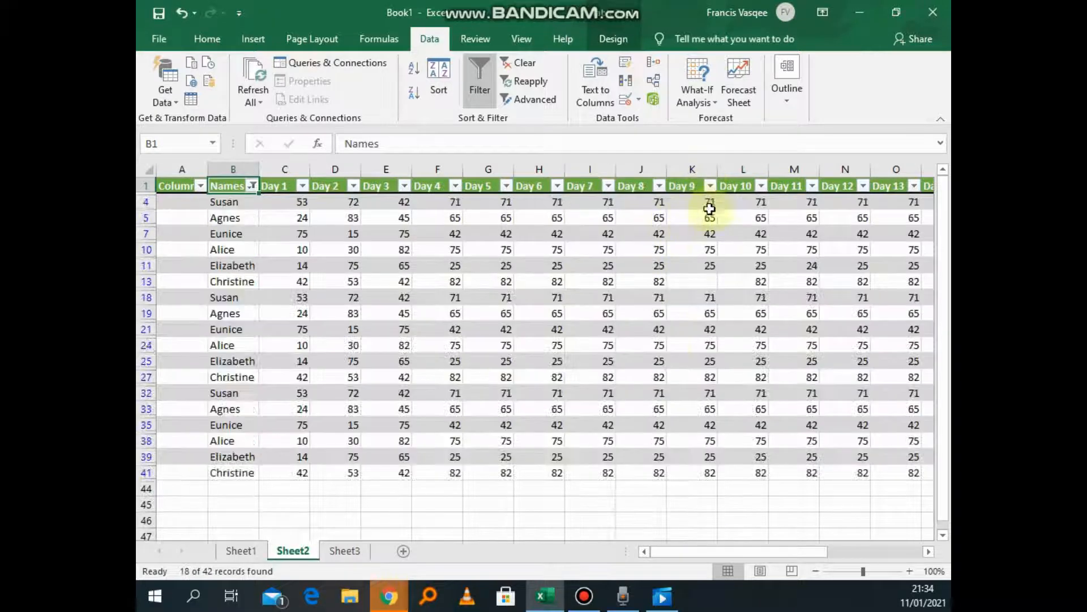
# Step: Apply a Between filter to Day 9 with at least 70 and at most 25, and clear that filter
pyautogui.click(710, 186)
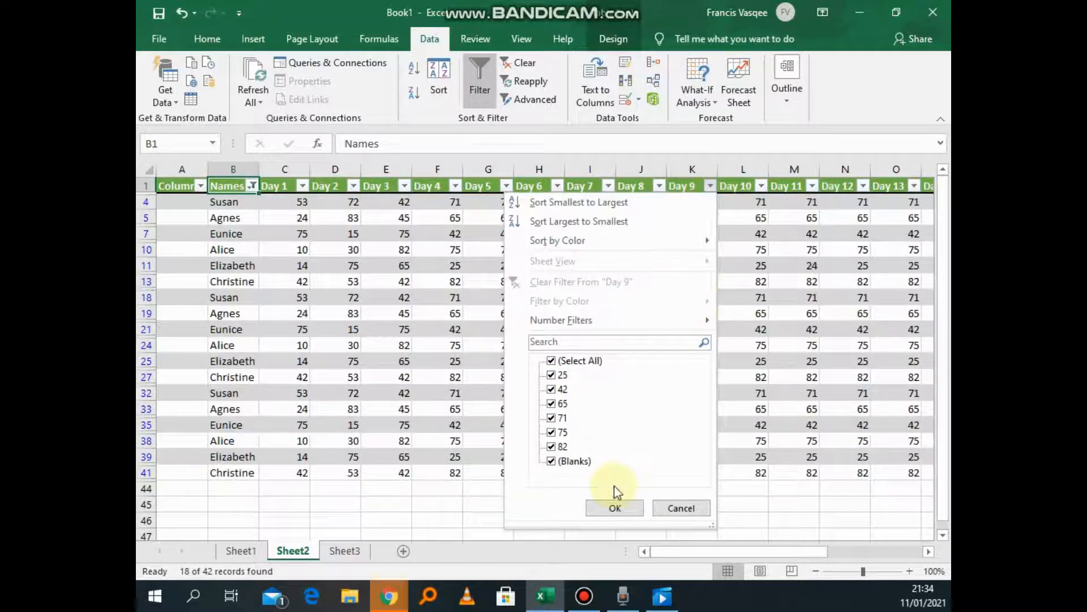
pyautogui.moveTo(672, 325)
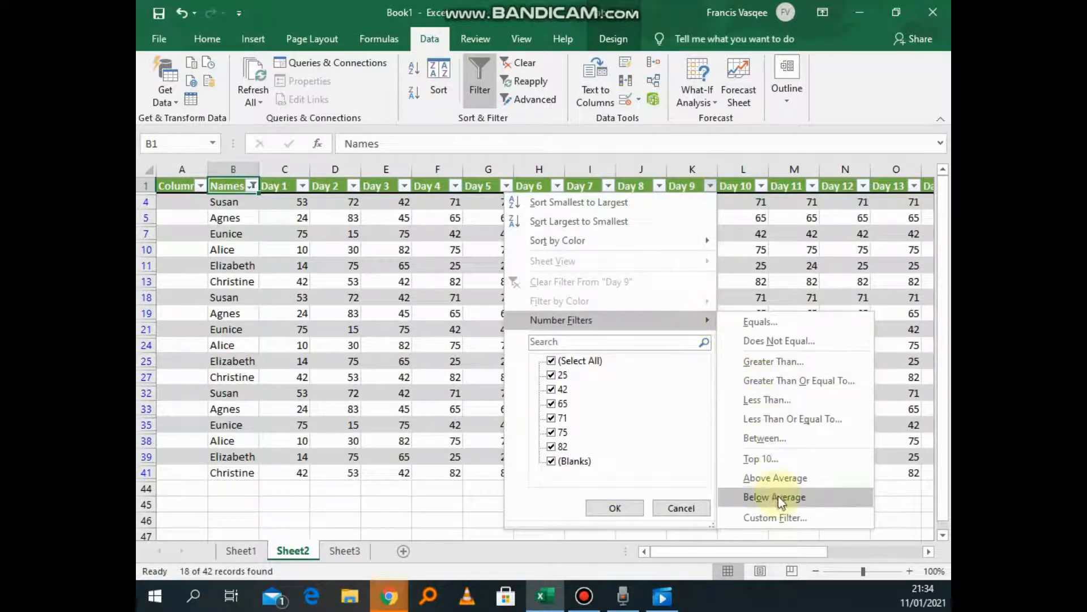
pyautogui.click(780, 439)
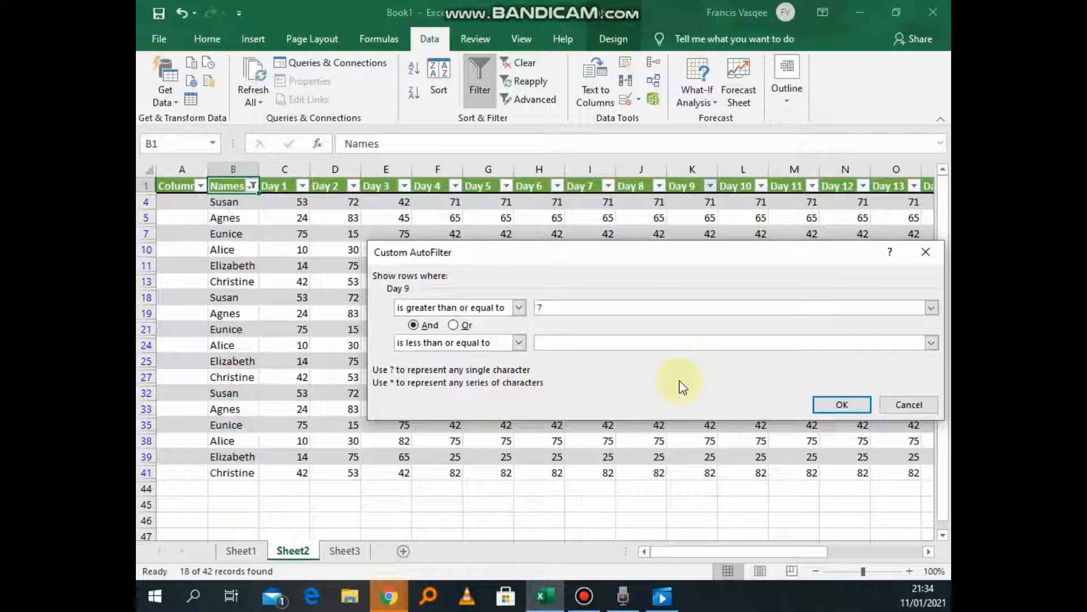
pyautogui.click(579, 344)
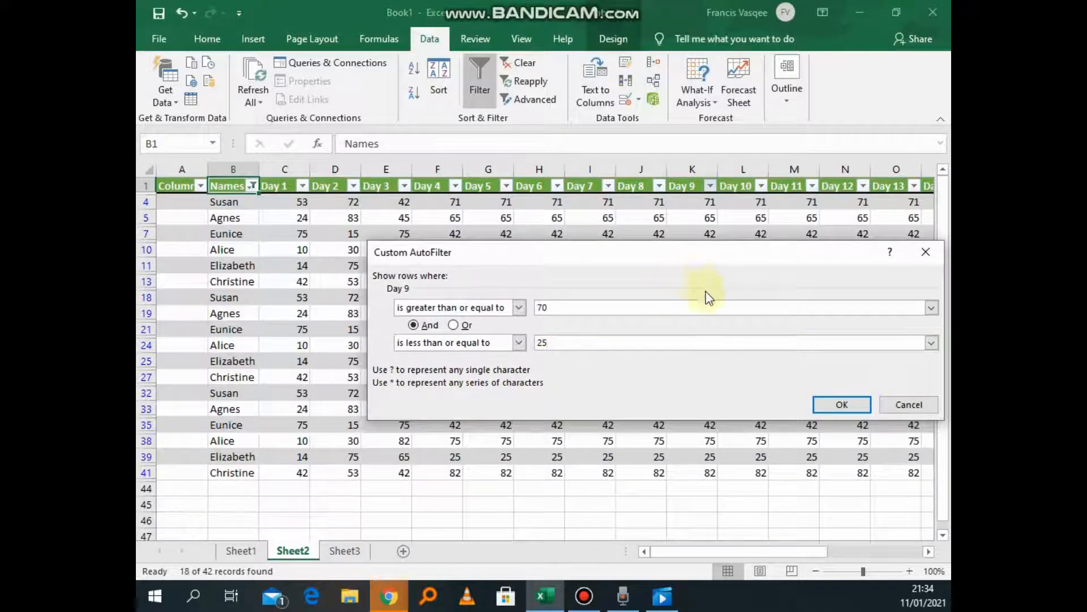
pyautogui.click(843, 405)
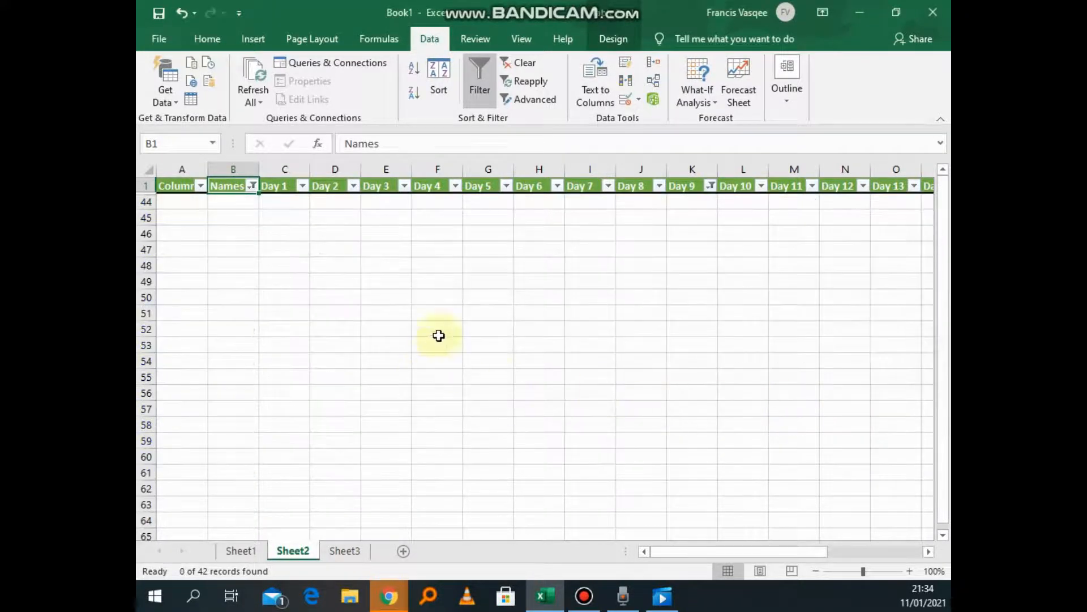
pyautogui.click(709, 188)
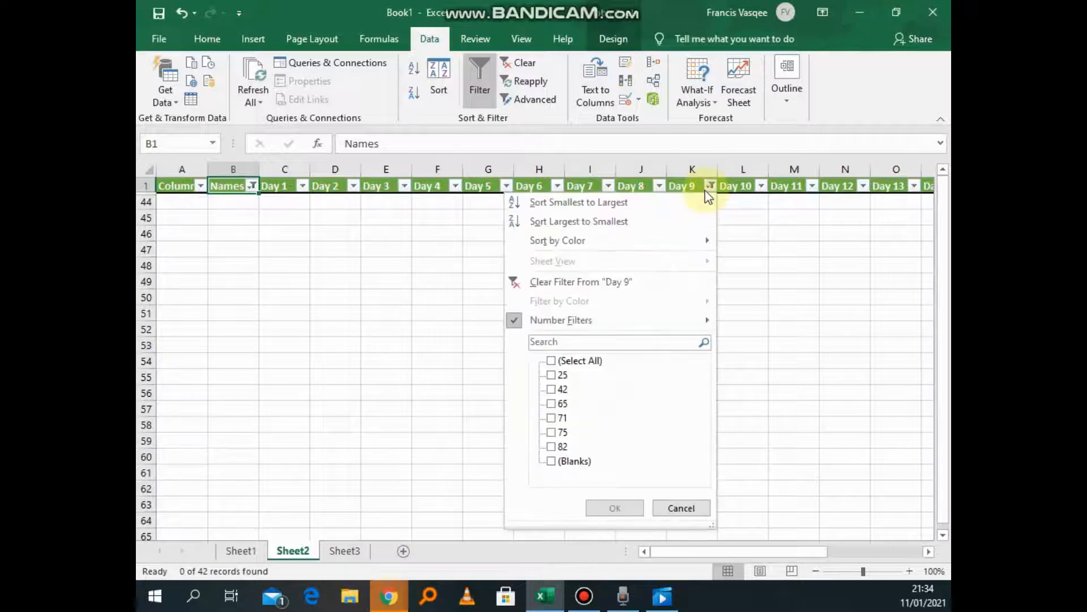
pyautogui.click(657, 282)
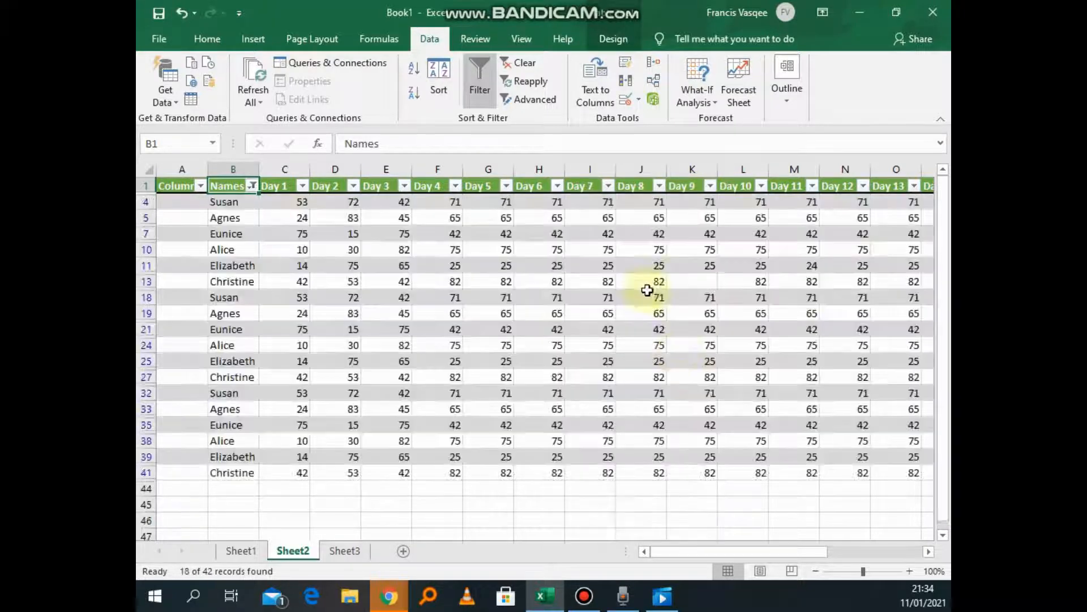
# Step: Apply a custom filter to Day 9 using equals with an empty value, and clear that filter
pyautogui.click(710, 187)
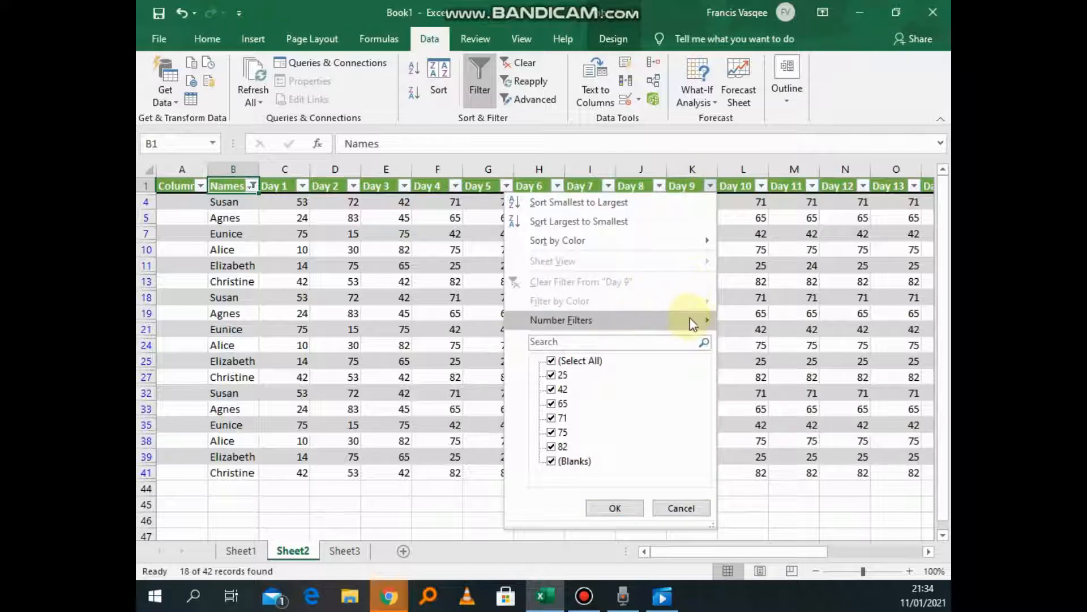
pyautogui.moveTo(694, 319)
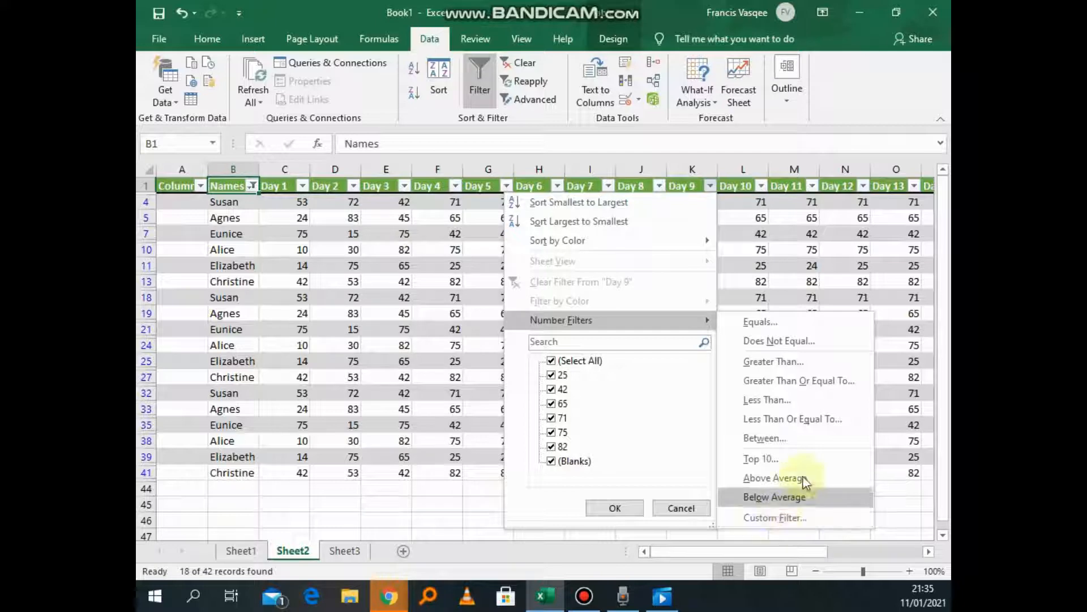
pyautogui.click(790, 517)
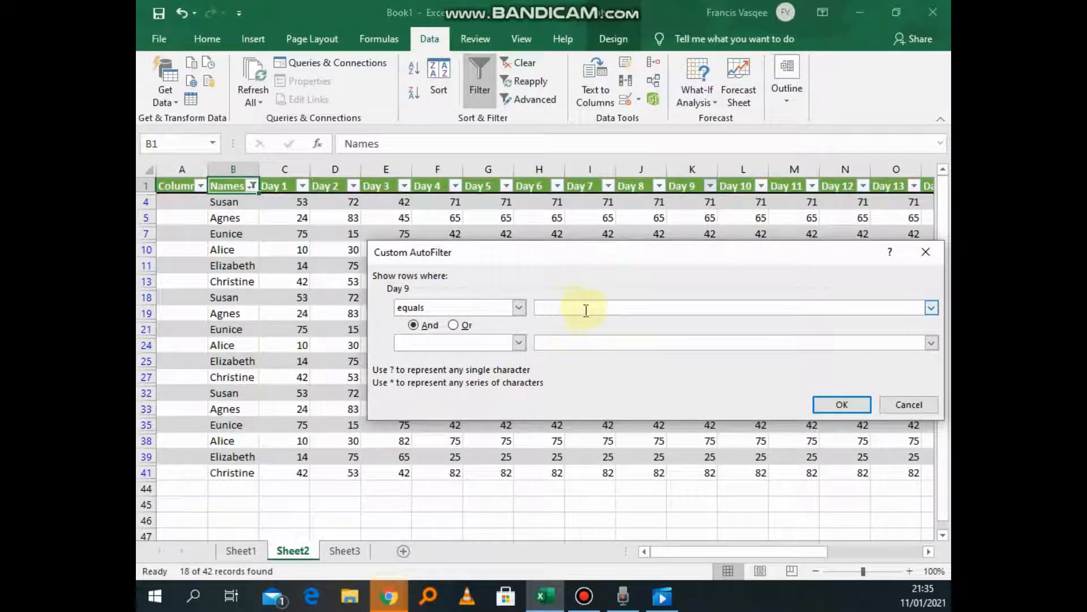
pyautogui.click(840, 404)
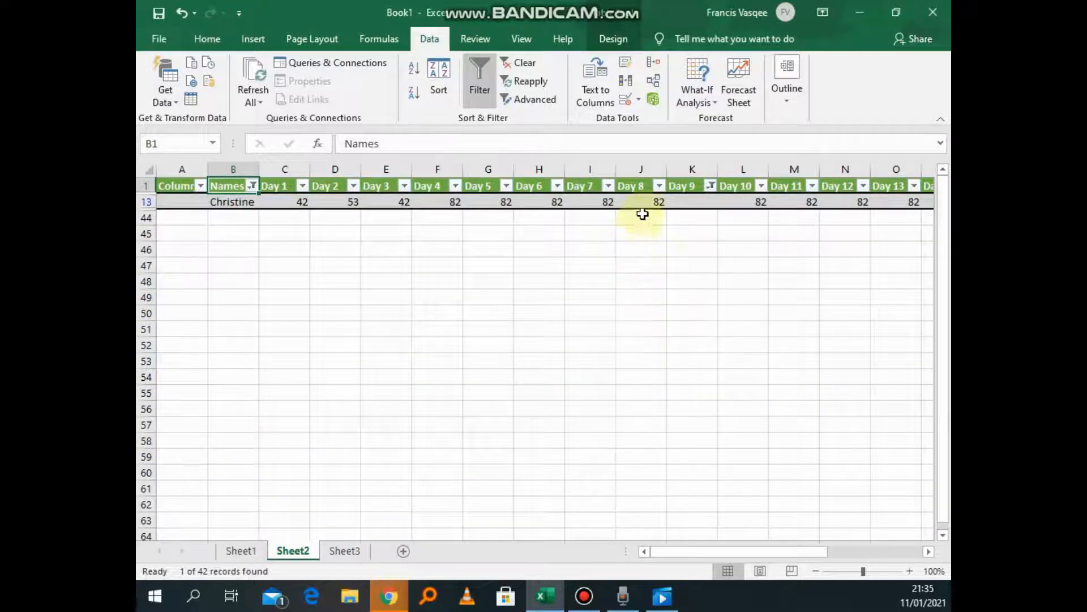
pyautogui.click(712, 189)
pyautogui.click(574, 281)
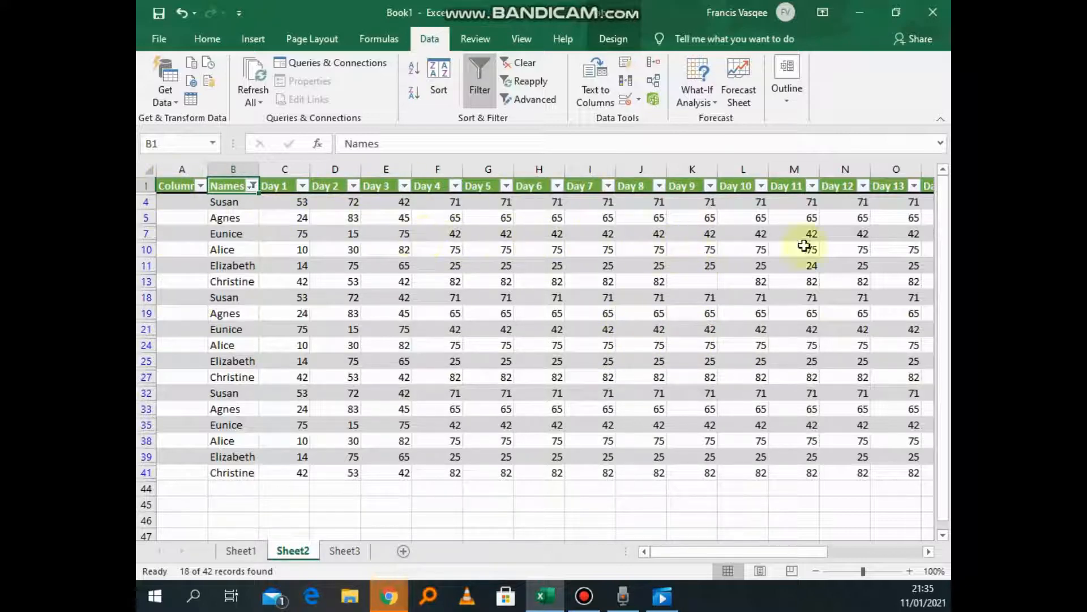
# Step: Clear the filter from the Names column so that it no longer restricts the table
pyautogui.click(251, 187)
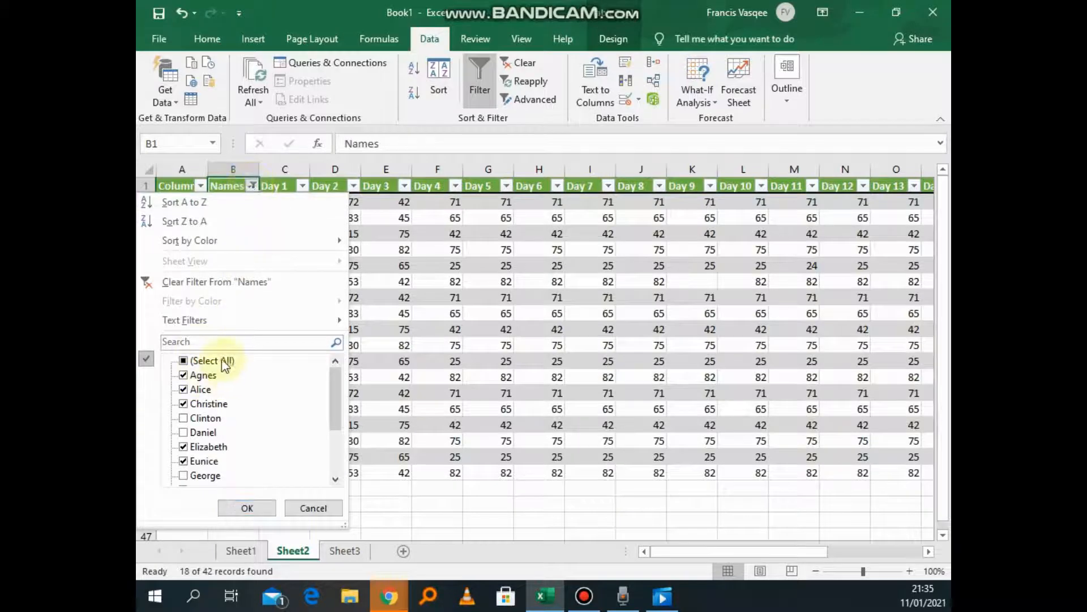
pyautogui.click(212, 282)
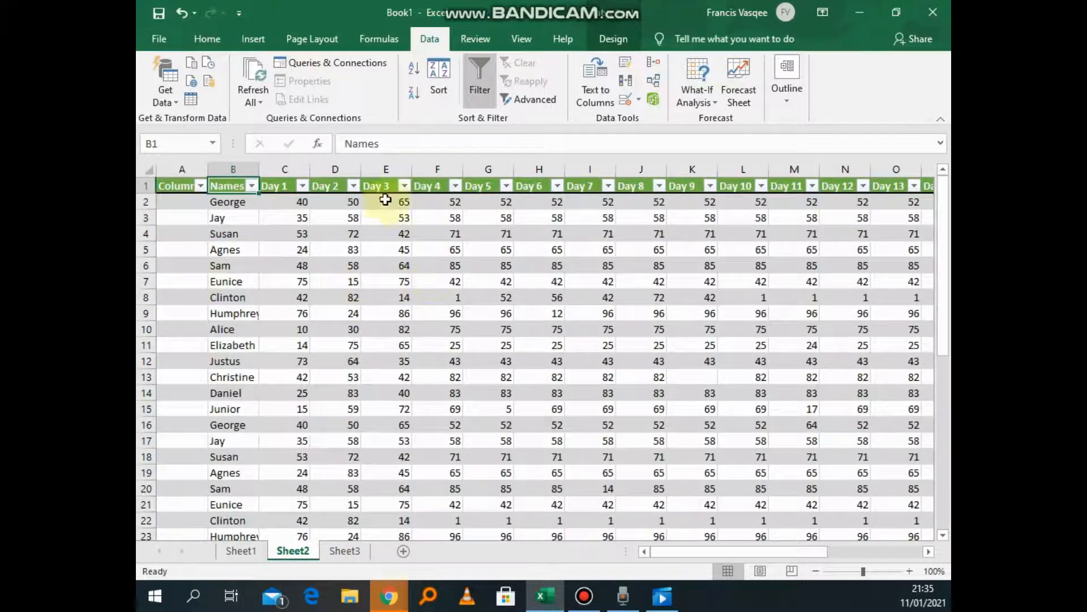
pyautogui.scroll(-2, 364, 229)
pyautogui.scroll(2, 363, 228)
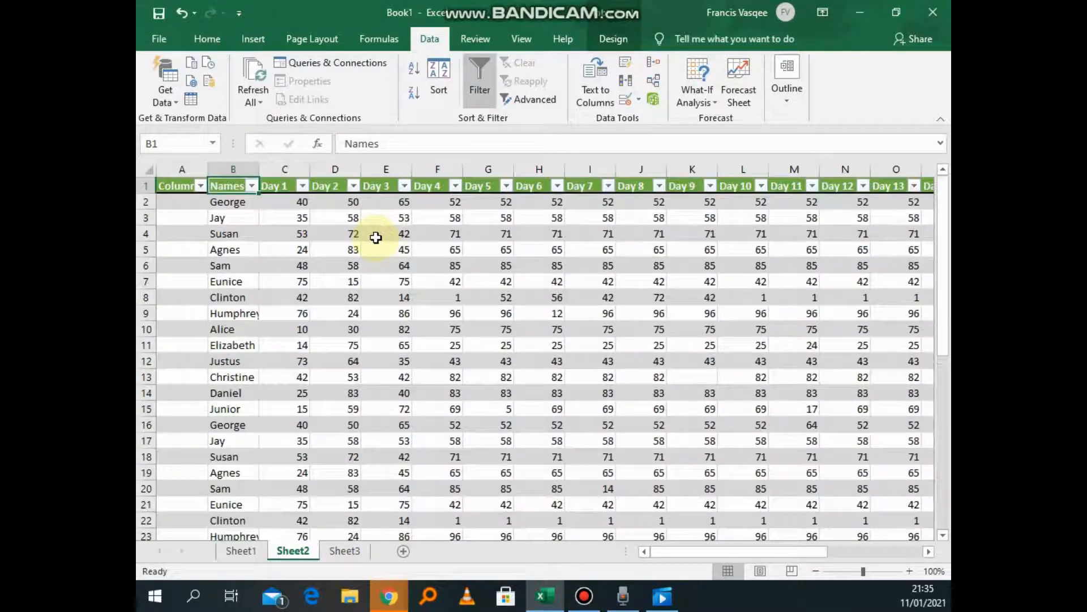
pyautogui.click(404, 187)
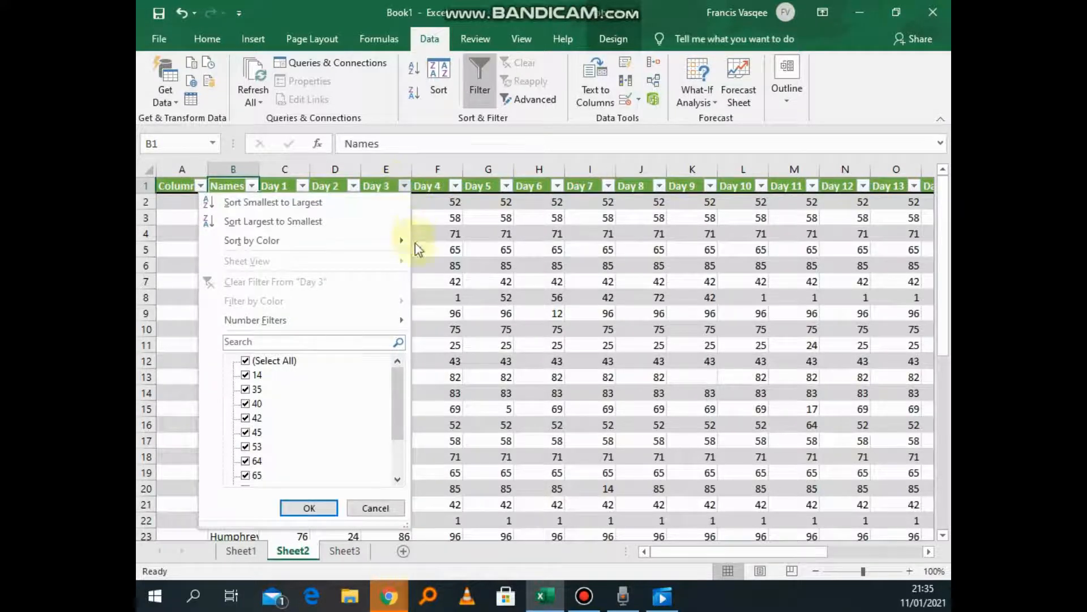
pyautogui.moveTo(400, 320)
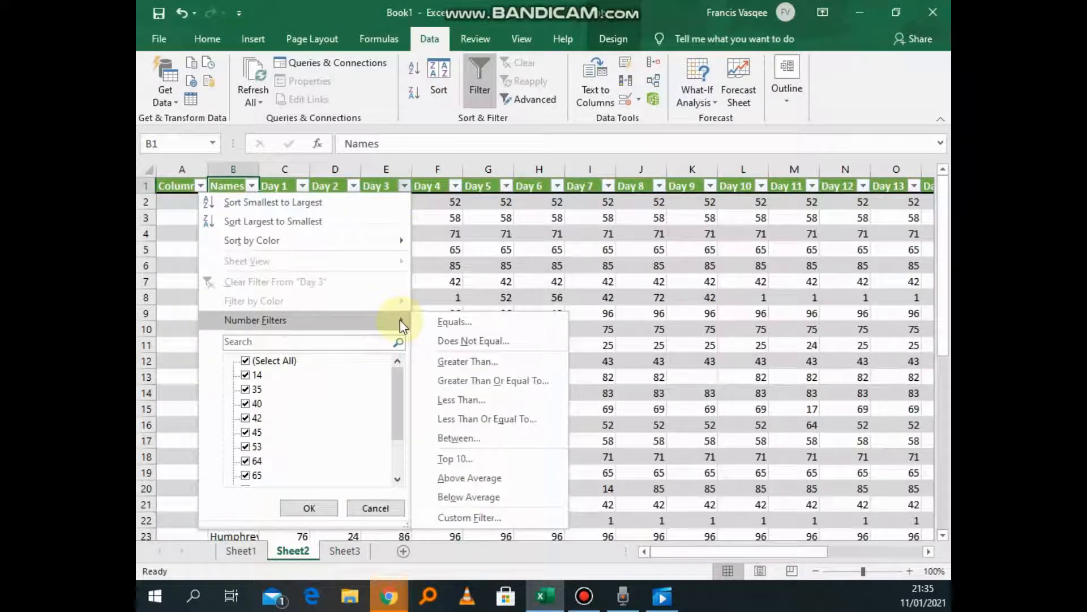
pyautogui.scroll(-2, 384, 398)
pyautogui.scroll(2, 384, 399)
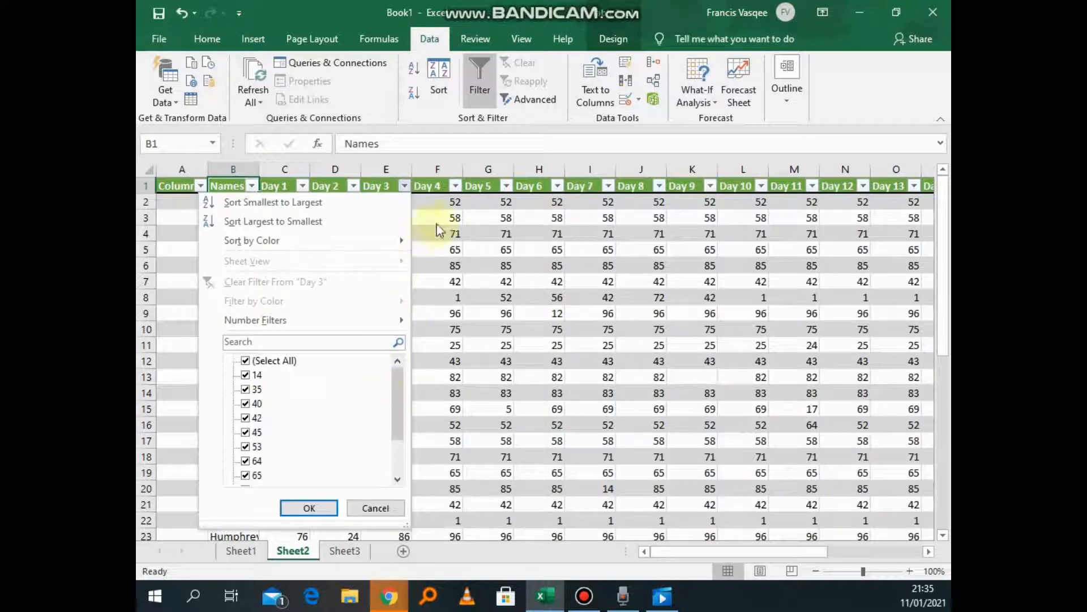
# Step: Sort the table by Day 4 from smallest to largest, look over the rows, and undo that sort
pyautogui.click(454, 185)
pyautogui.click(454, 187)
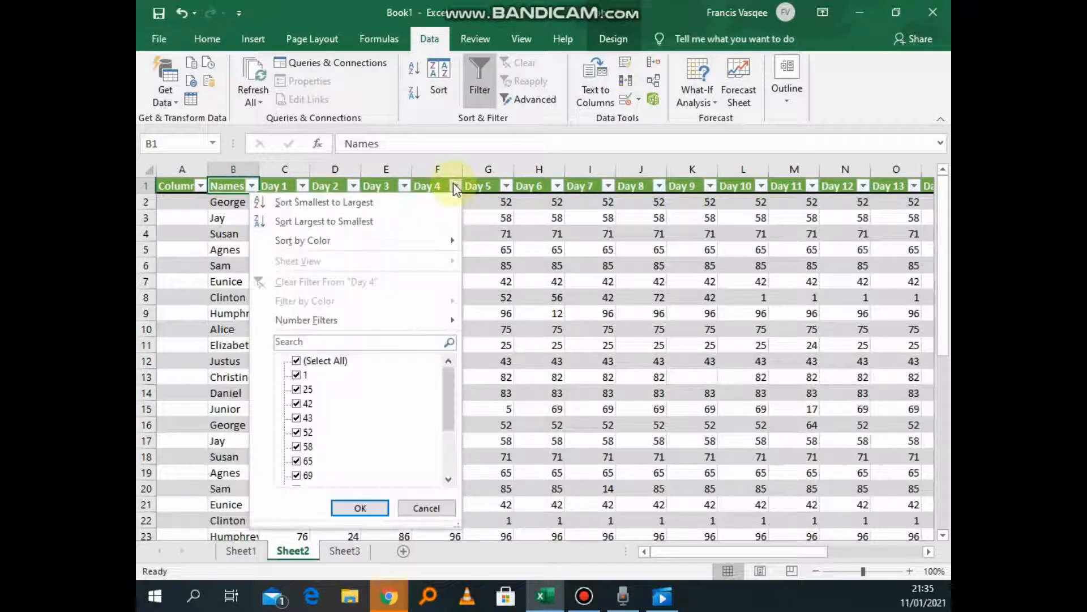
pyautogui.click(404, 210)
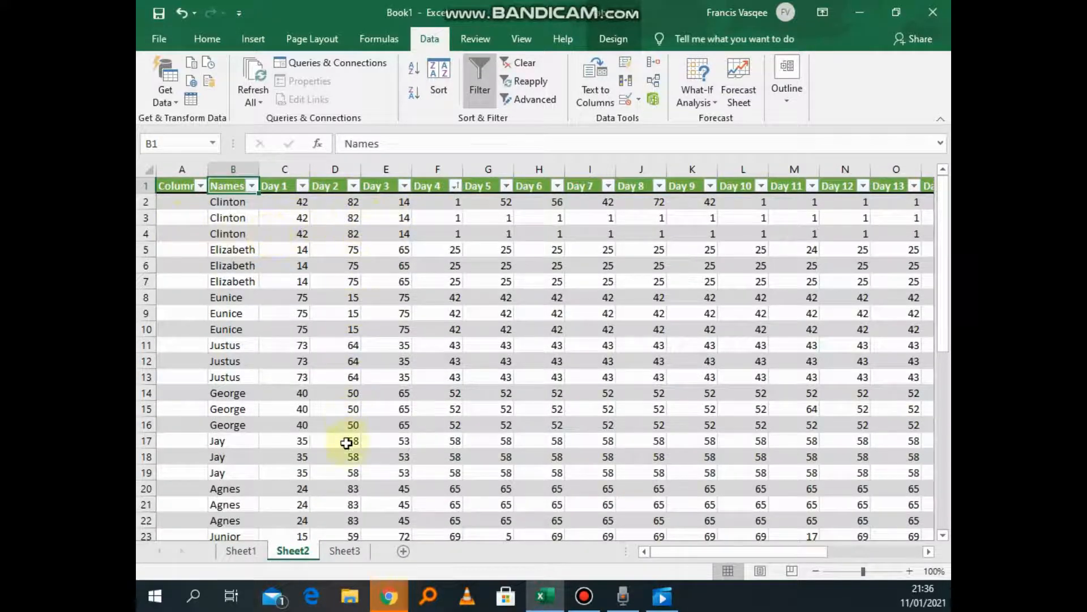
pyautogui.scroll(-3, 347, 465)
pyautogui.scroll(3, 374, 318)
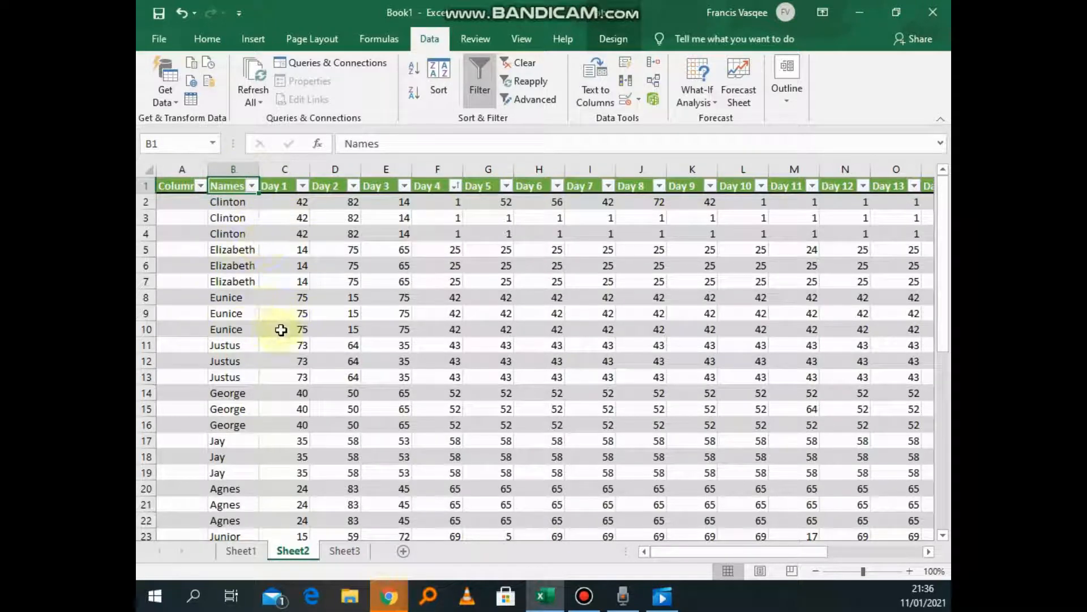
pyautogui.click(455, 185)
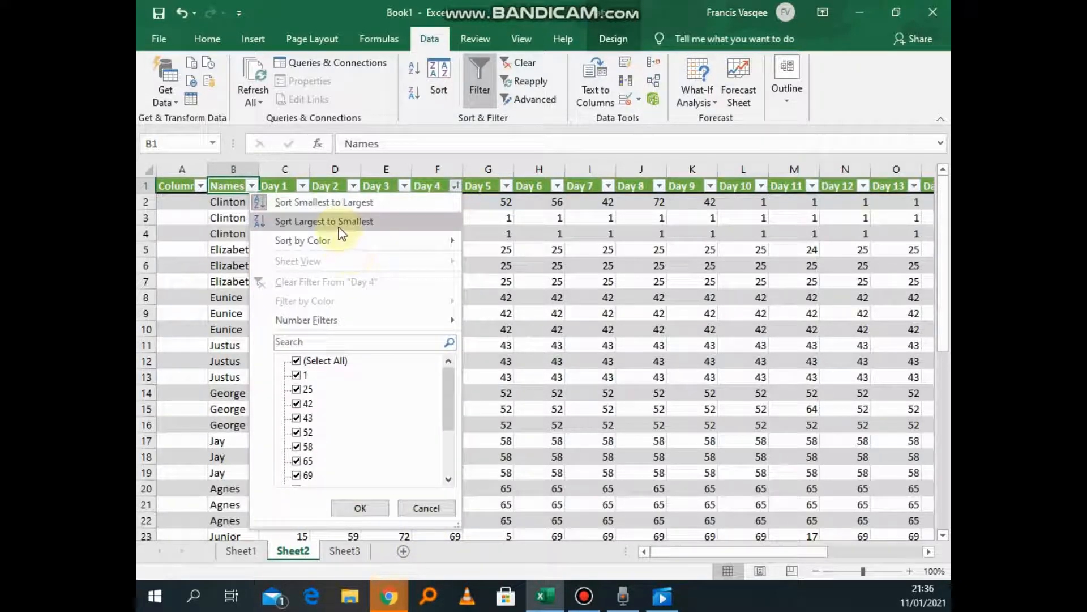
pyautogui.click(455, 187)
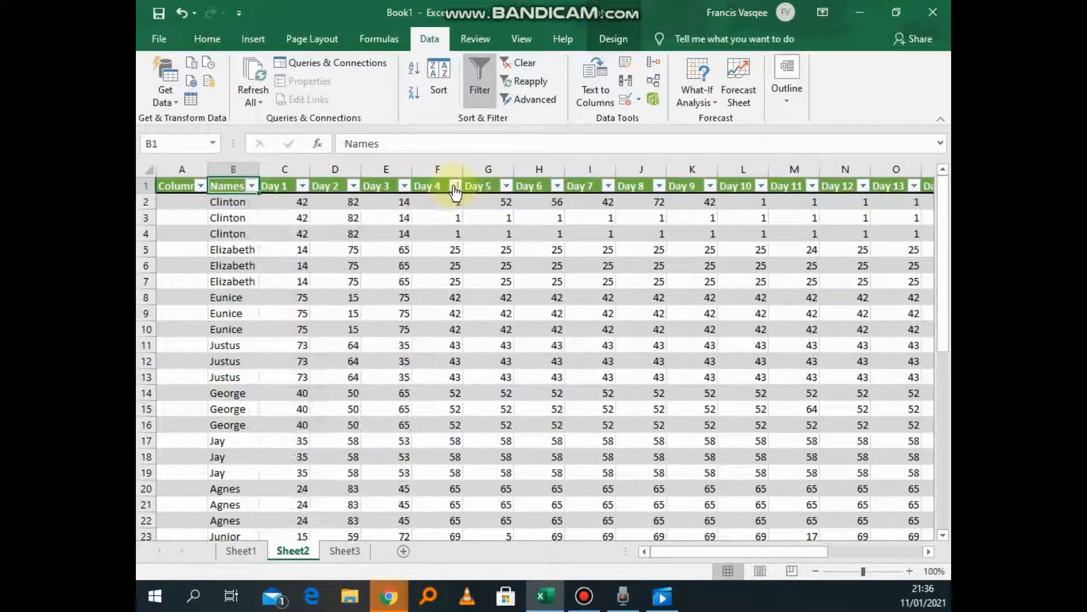
pyautogui.click(454, 187)
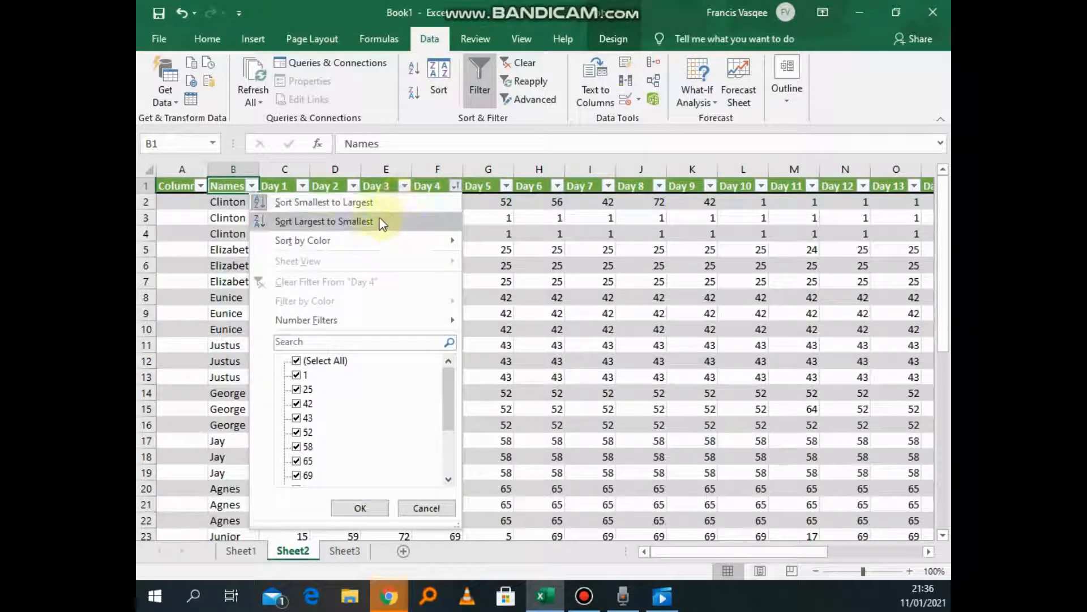
pyautogui.click(182, 13)
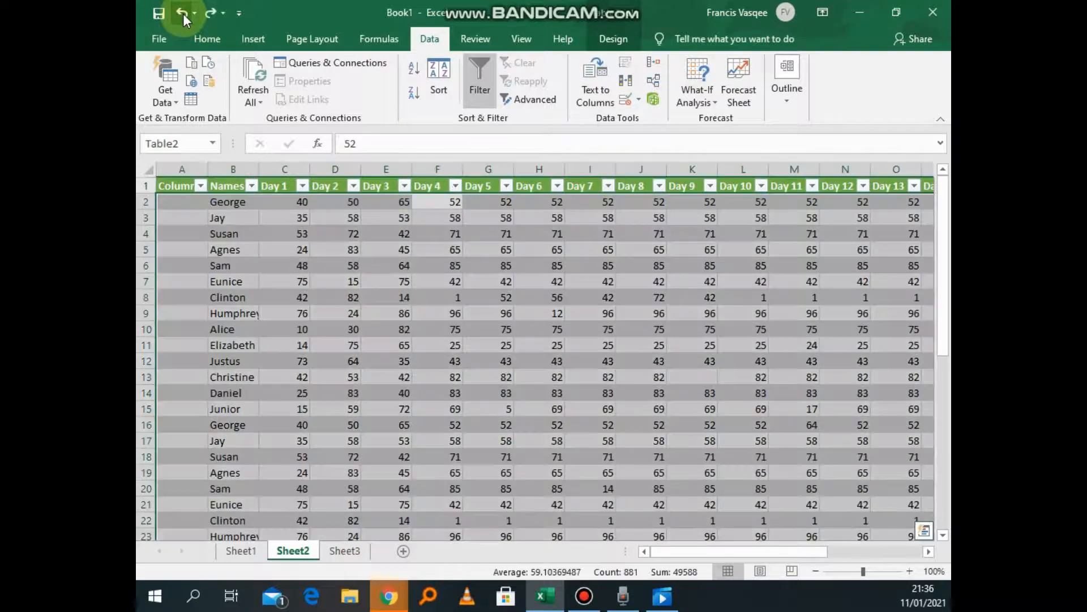
# Step: Sort the table by Day 4 from largest to smallest, and undo that sort
pyautogui.click(454, 186)
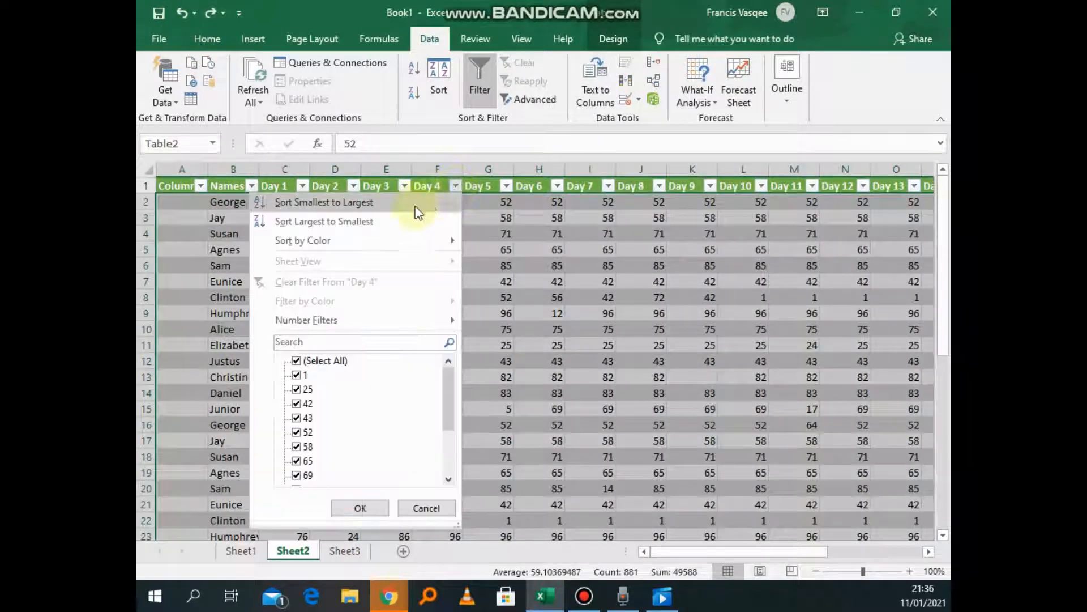
pyautogui.click(340, 221)
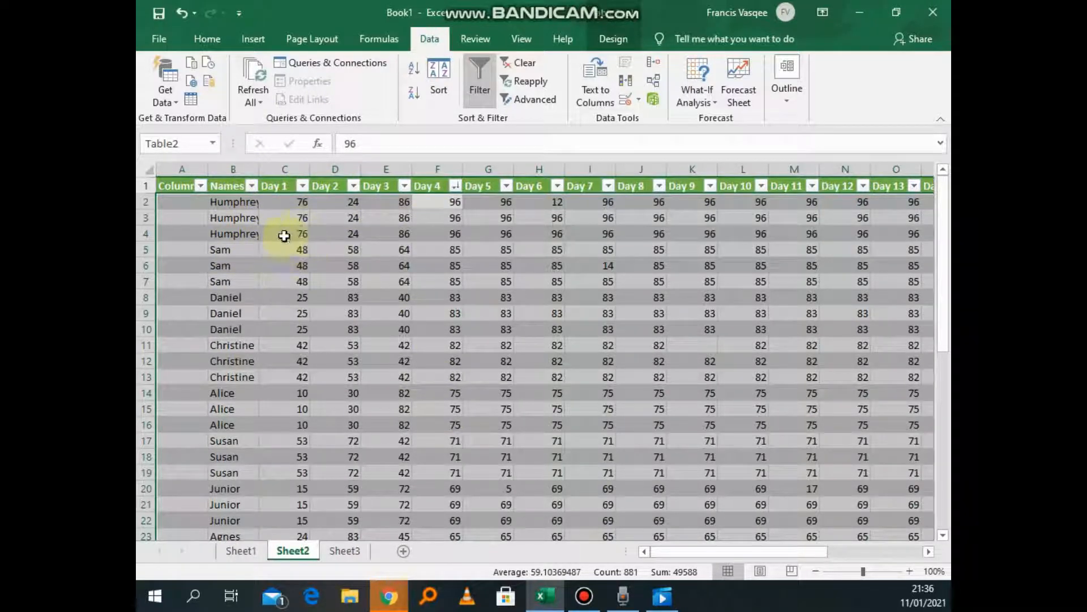
pyautogui.click(454, 186)
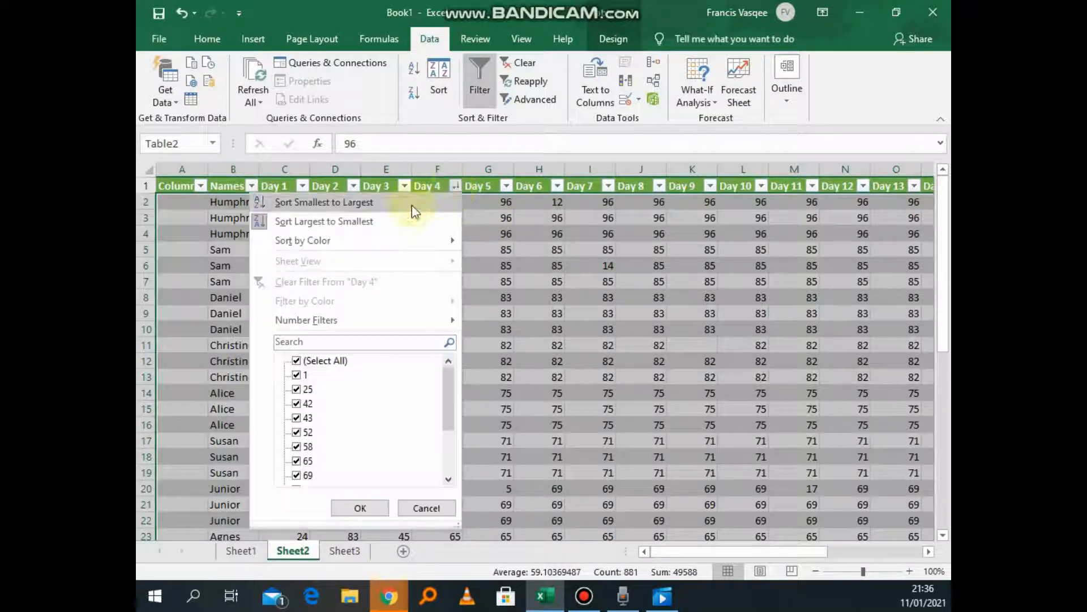
pyautogui.moveTo(323, 240)
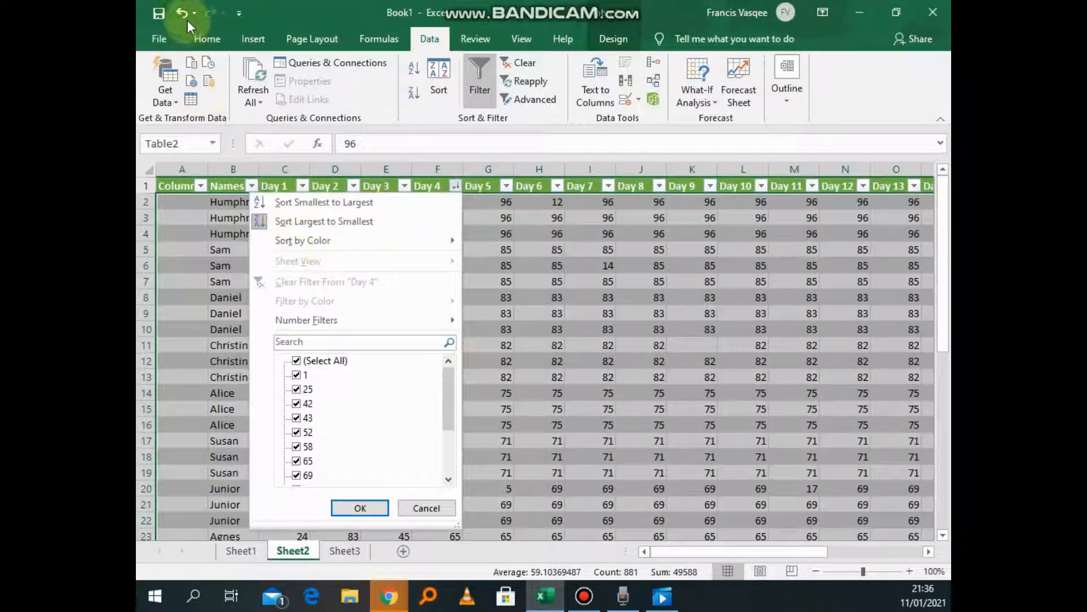
pyautogui.click(182, 13)
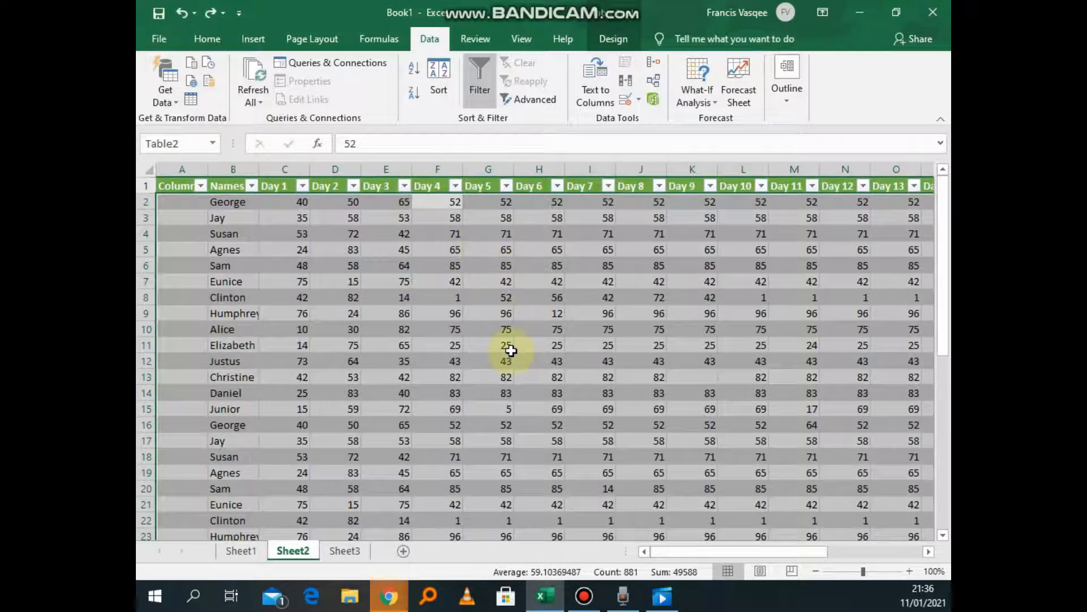
pyautogui.scroll(-2, 551, 412)
pyautogui.scroll(1, 532, 363)
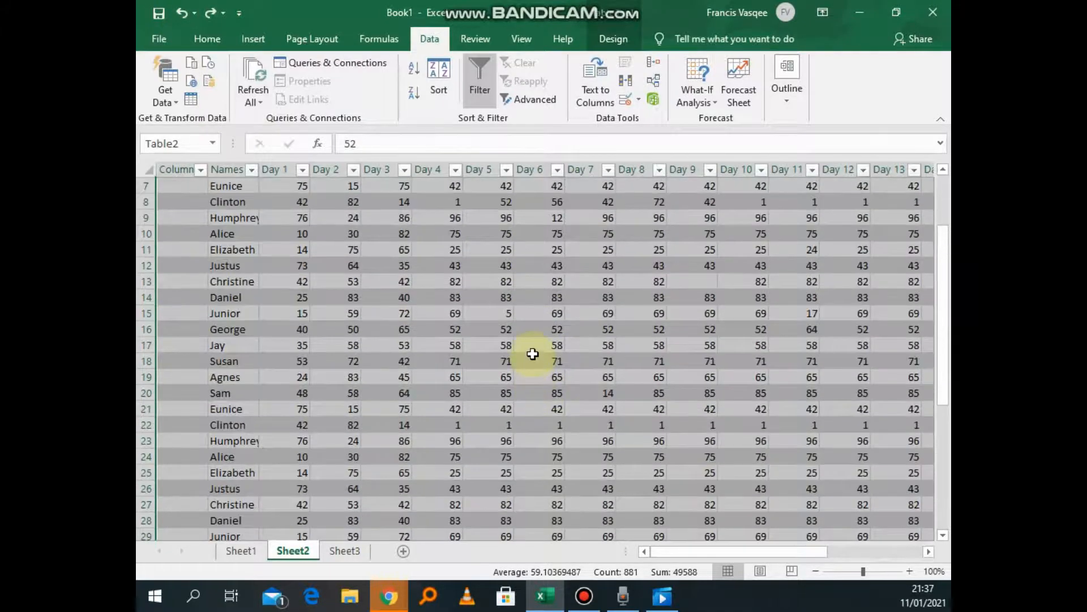
pyautogui.scroll(2, 533, 354)
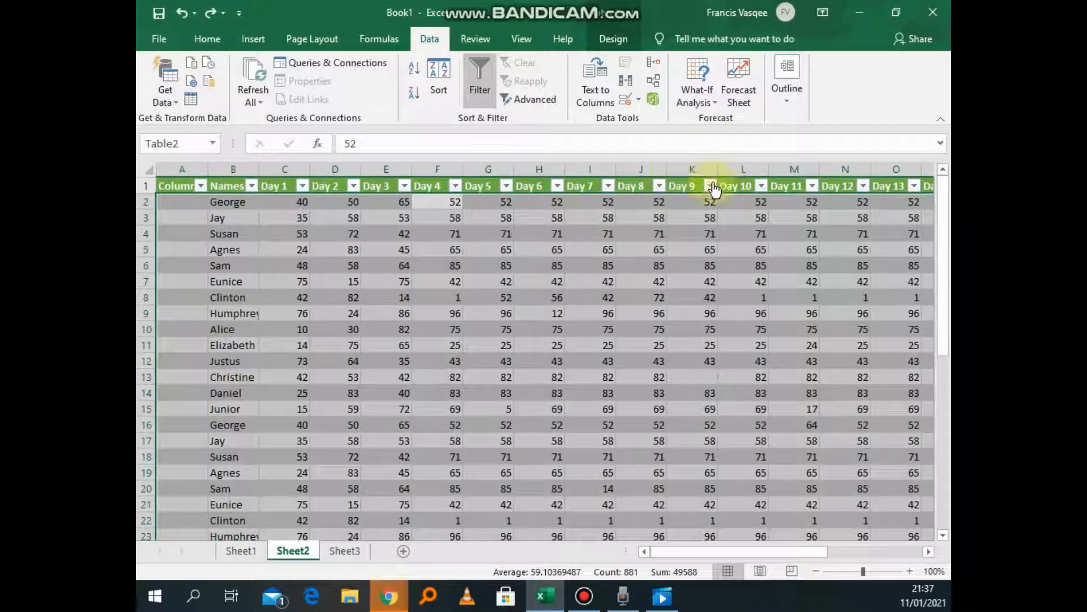
# Step: Filter the Day 8 column by its value list, excluding 1, 25, 52, 65, 71, 83 and 96
pyautogui.click(659, 186)
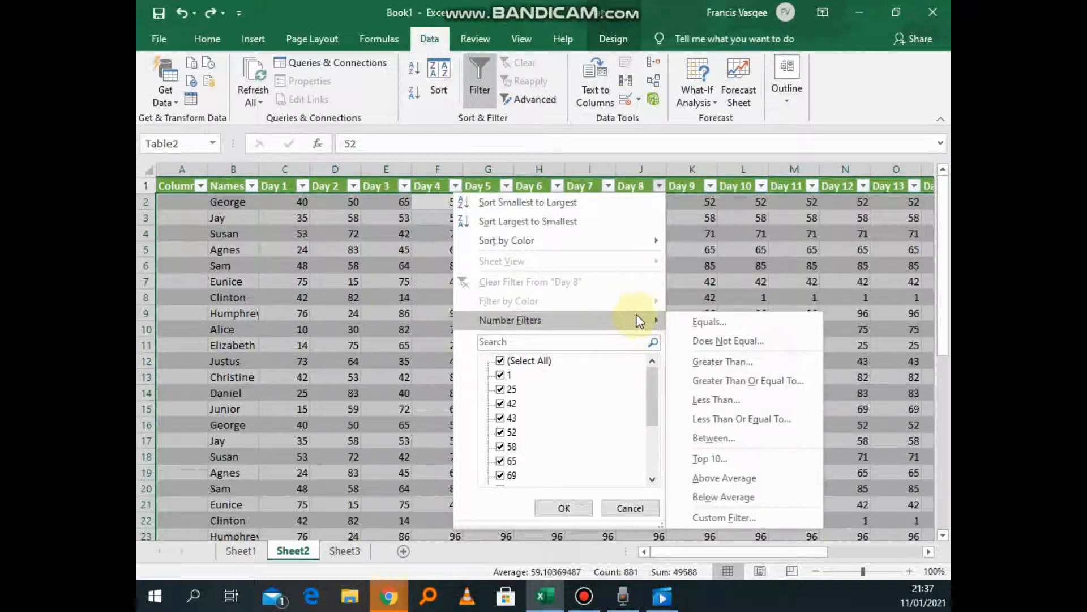
pyautogui.scroll(-3, 615, 388)
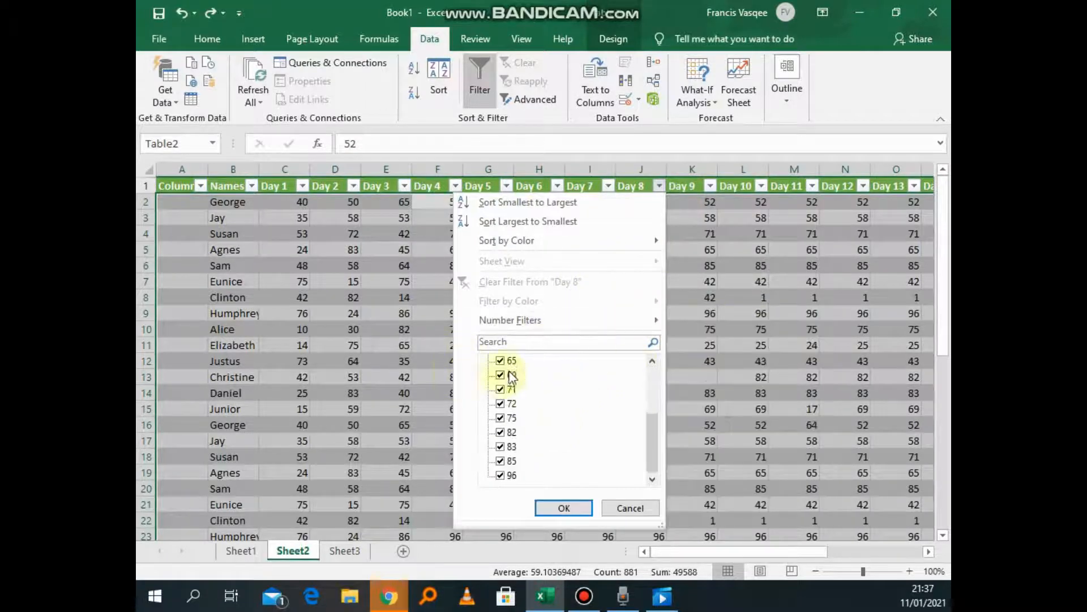
pyautogui.scroll(3, 525, 389)
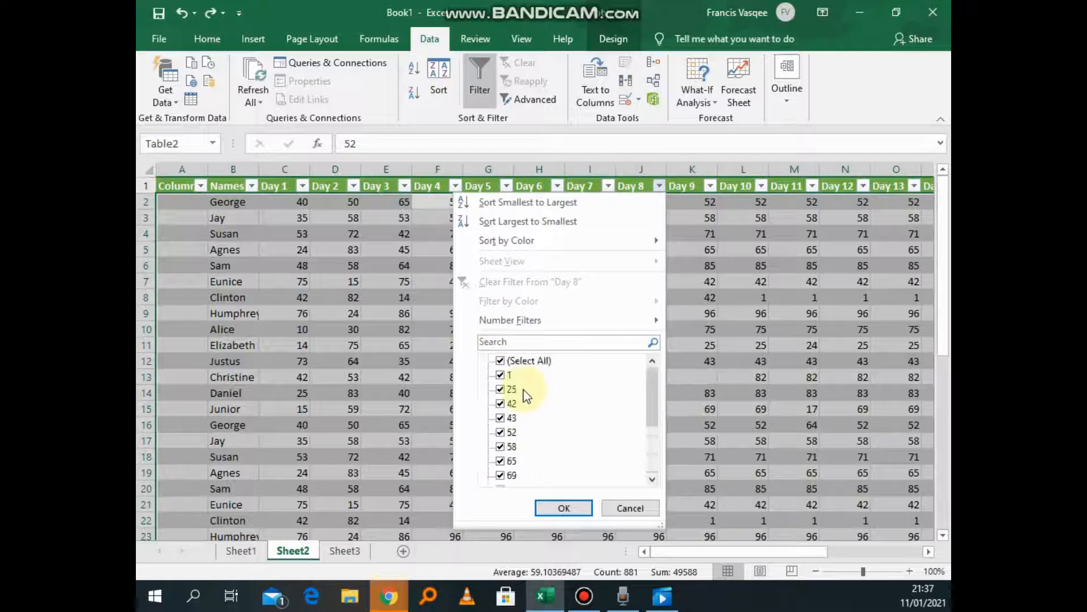
pyautogui.scroll(-3, 581, 367)
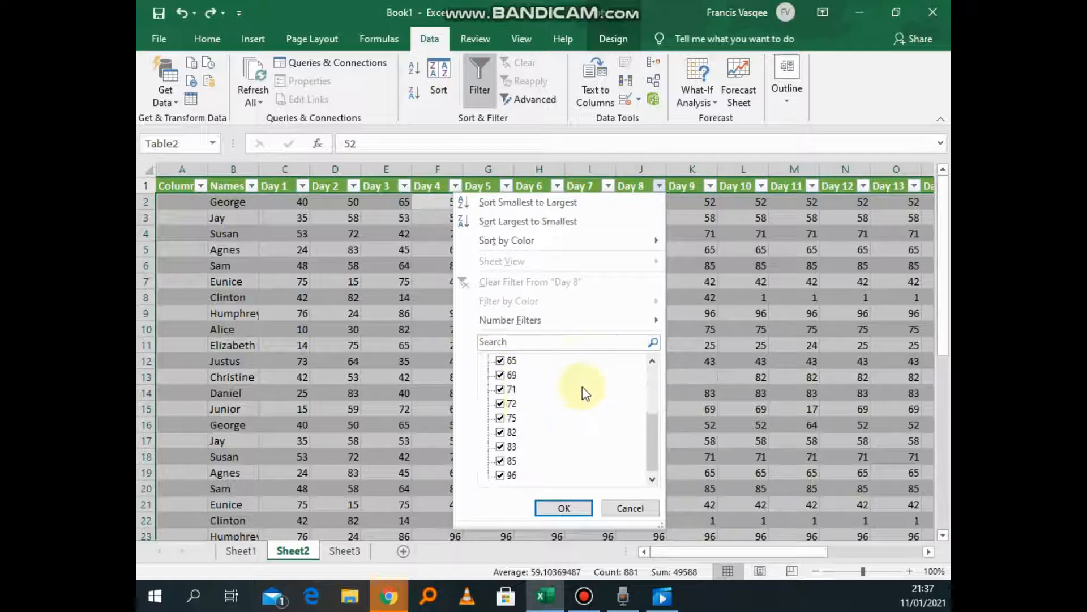
pyautogui.click(501, 476)
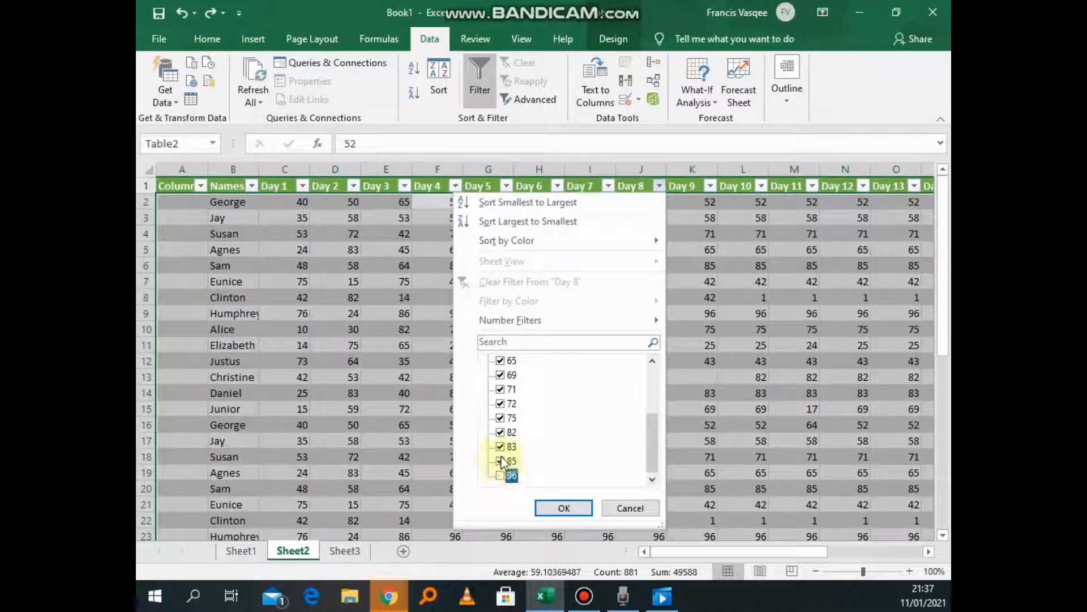
pyautogui.click(501, 446)
pyautogui.click(500, 389)
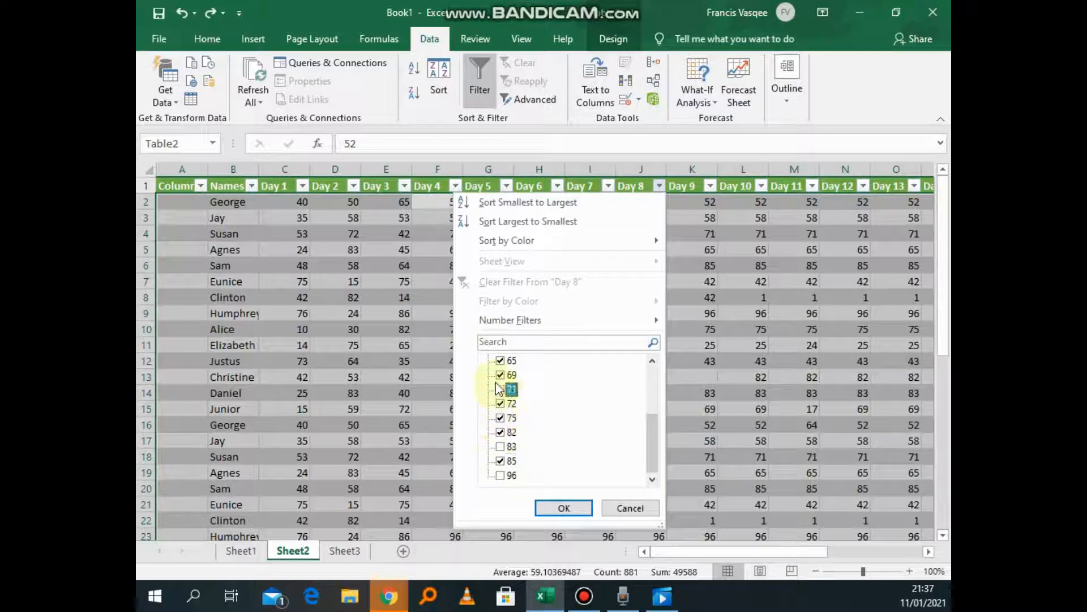
pyautogui.click(500, 361)
pyautogui.scroll(3, 535, 419)
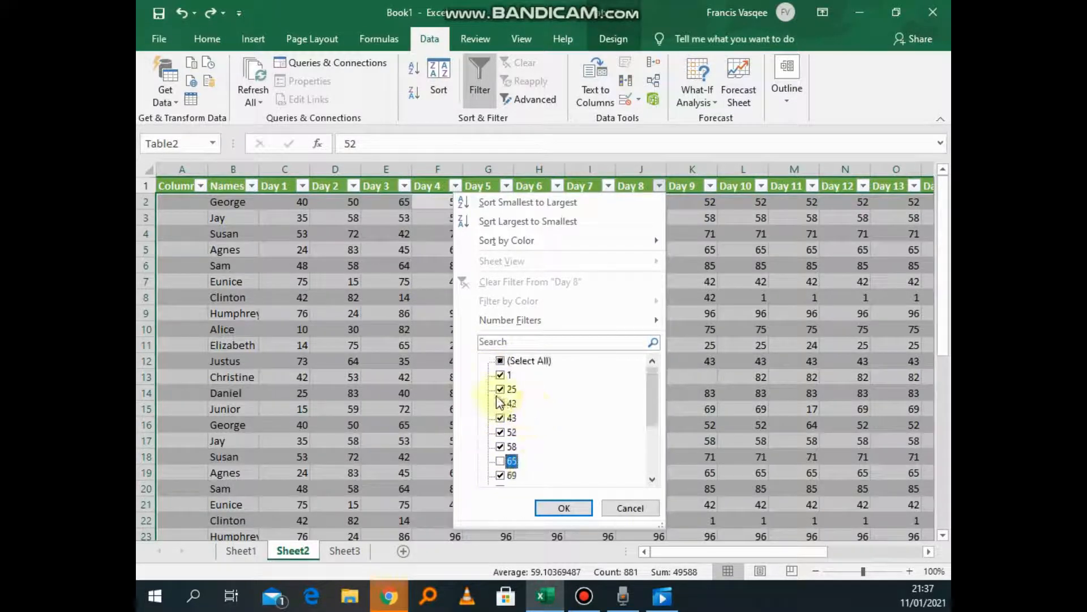
pyautogui.click(500, 388)
pyautogui.click(500, 374)
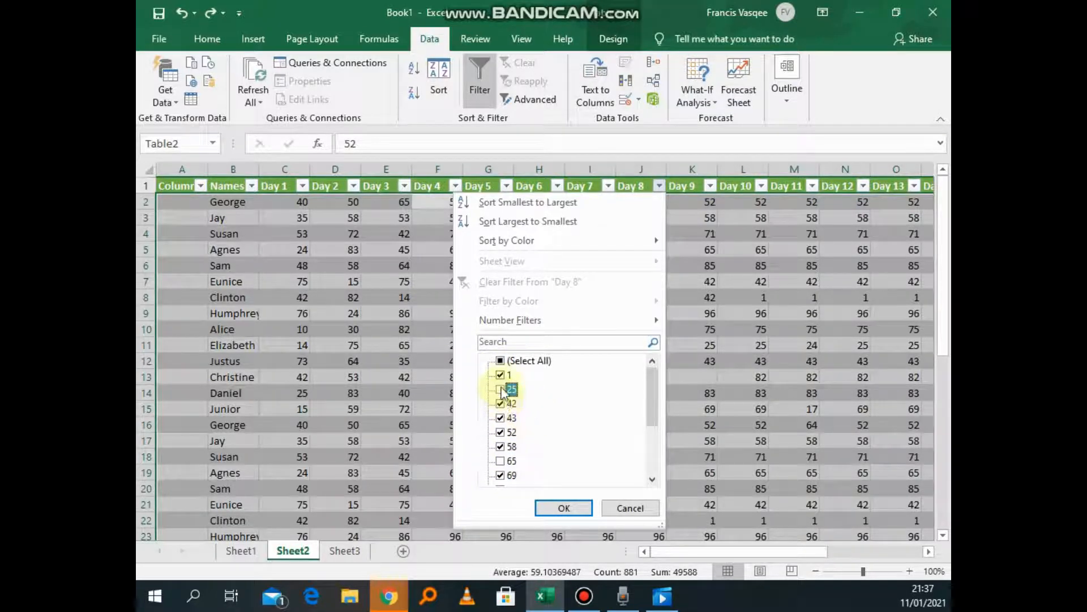
pyautogui.click(500, 431)
pyautogui.click(563, 508)
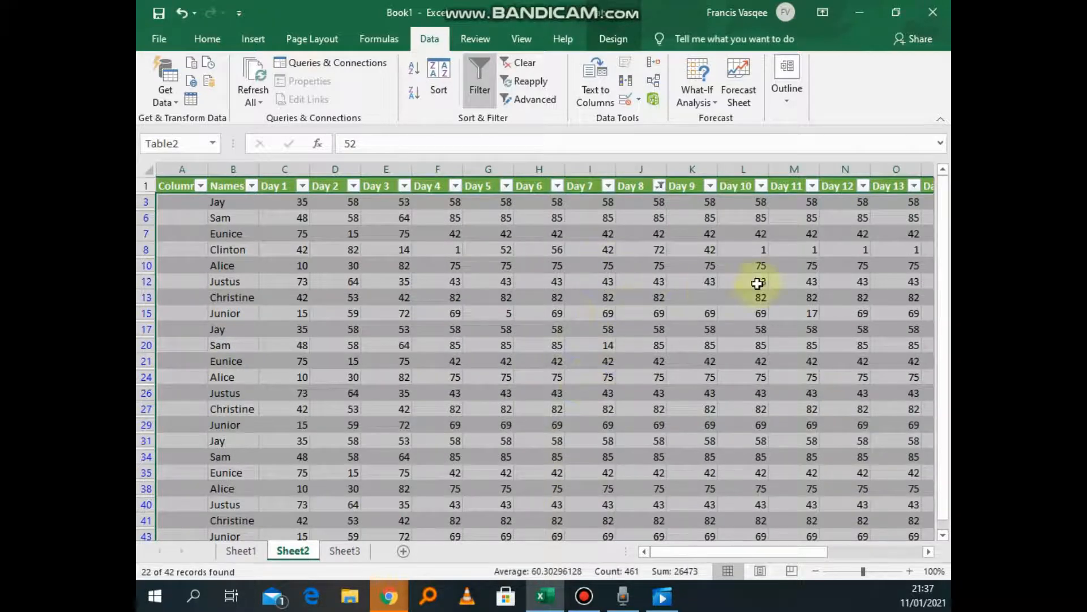
pyautogui.scroll(-3, 733, 433)
pyautogui.scroll(2, 666, 343)
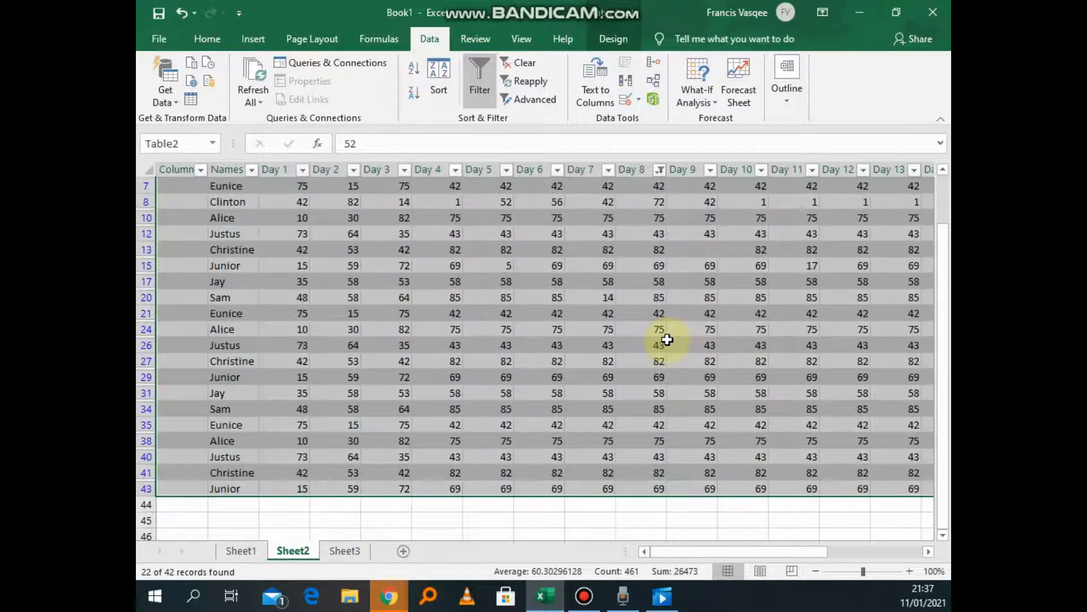
pyautogui.scroll(1, 663, 337)
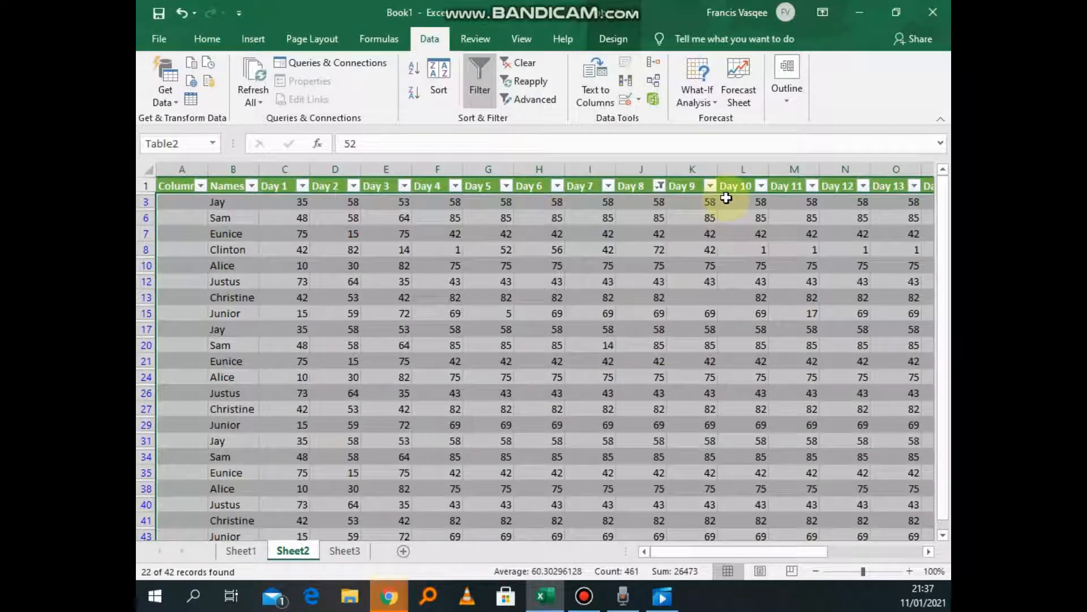
# Step: Review which values are ticked in the Day 8 filter, and clear the filter from that column
pyautogui.click(659, 186)
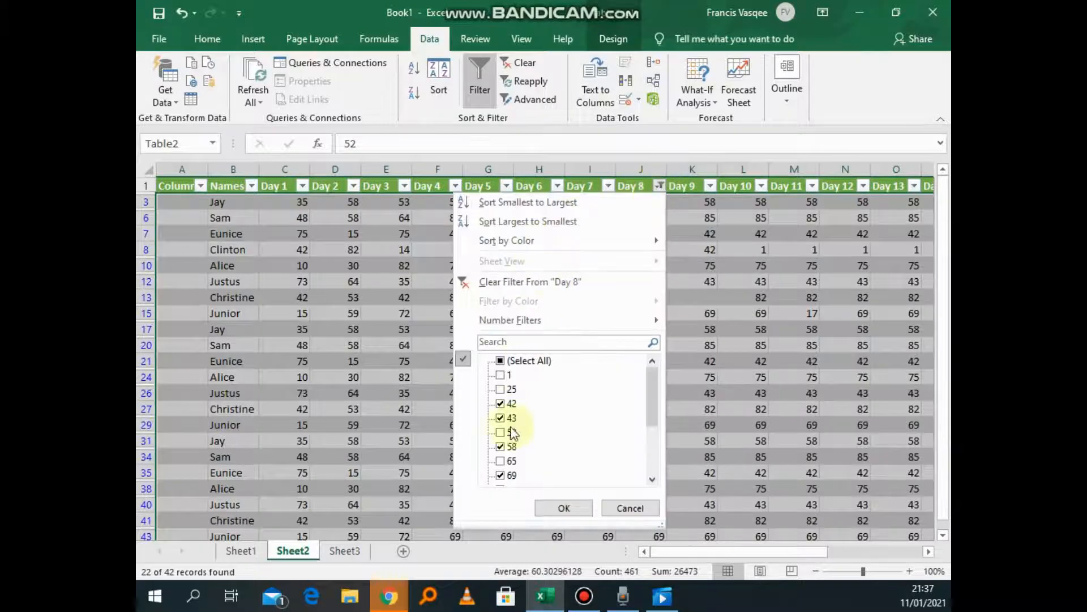
pyautogui.scroll(-1, 577, 441)
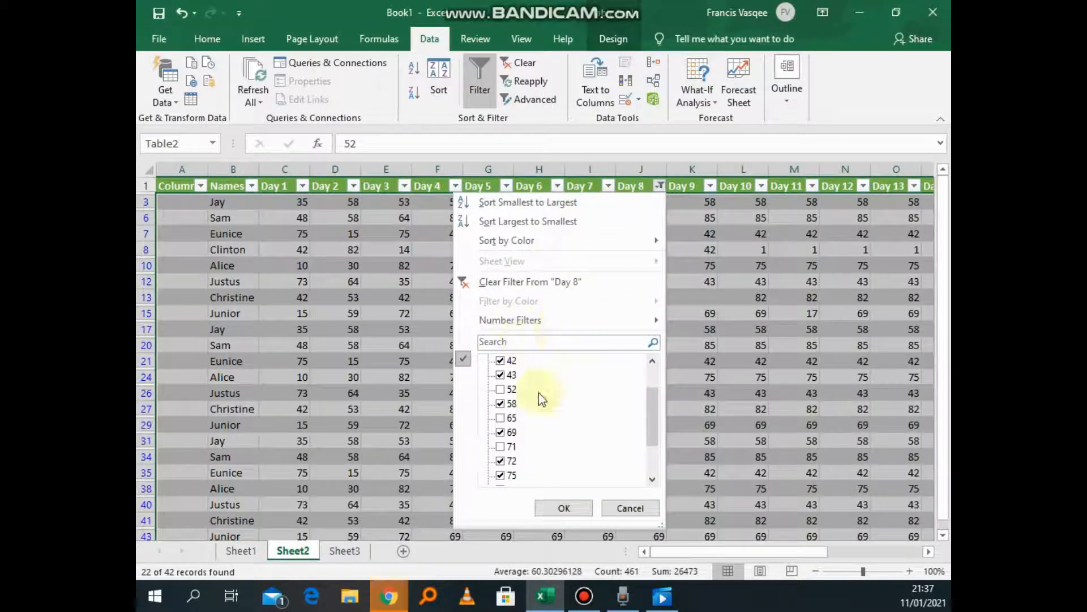
pyautogui.click(564, 508)
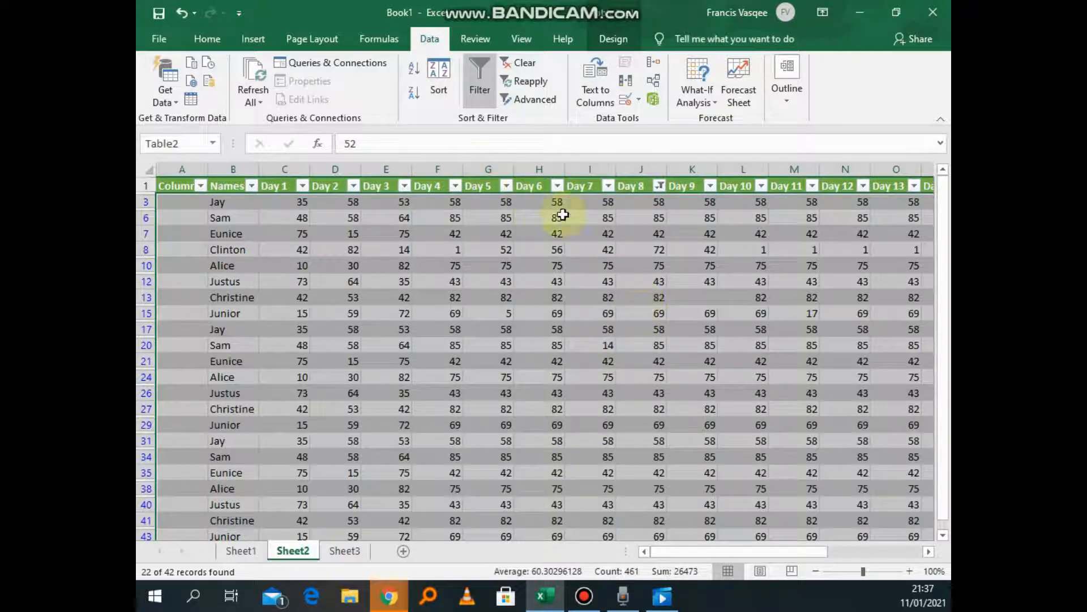
pyautogui.click(658, 187)
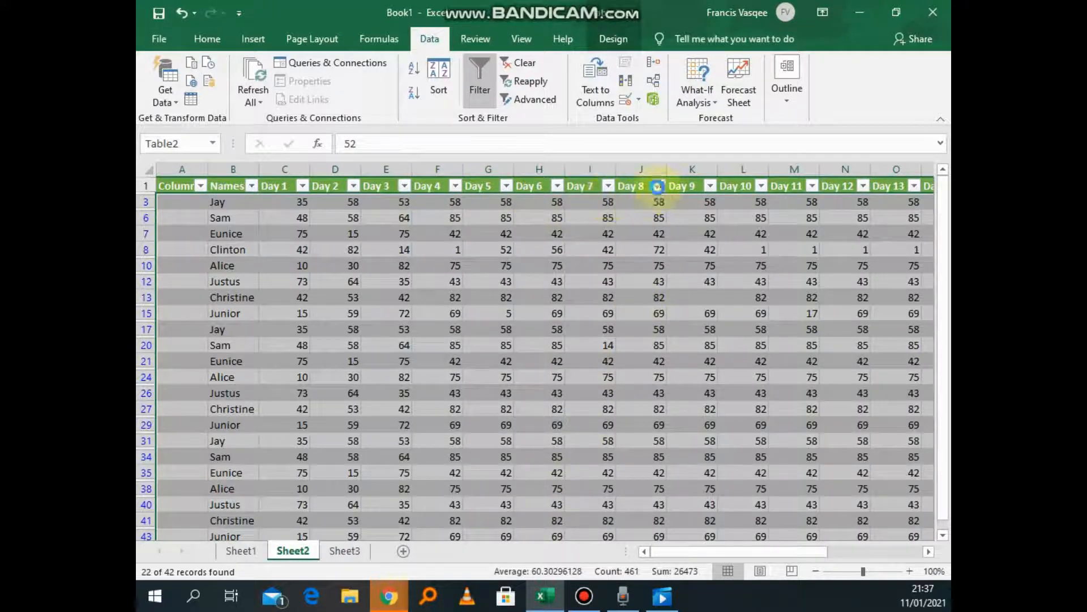
pyautogui.click(504, 277)
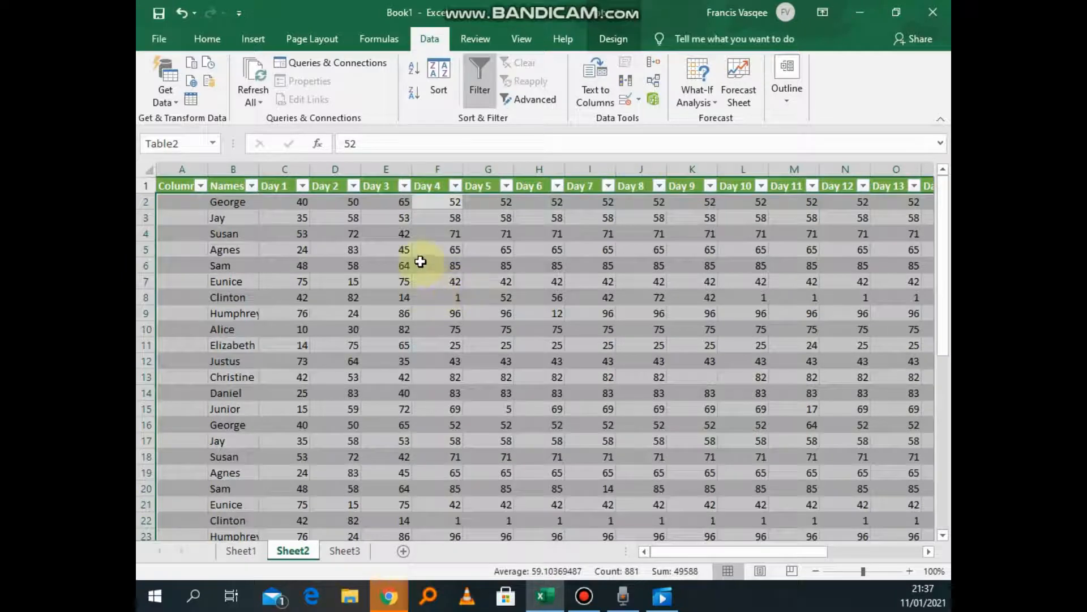
pyautogui.scroll(-7, 431, 283)
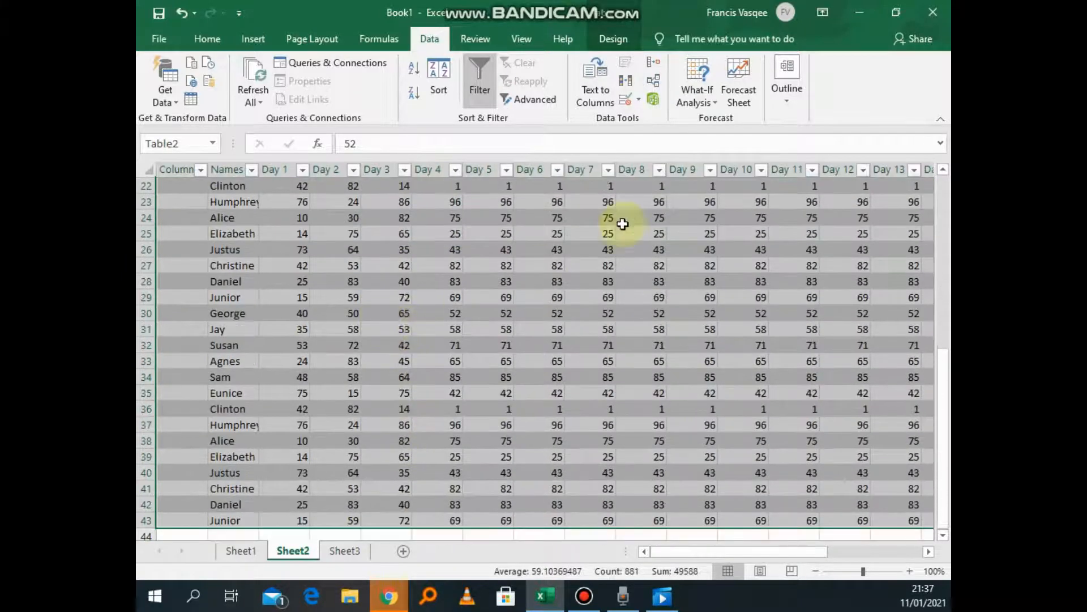